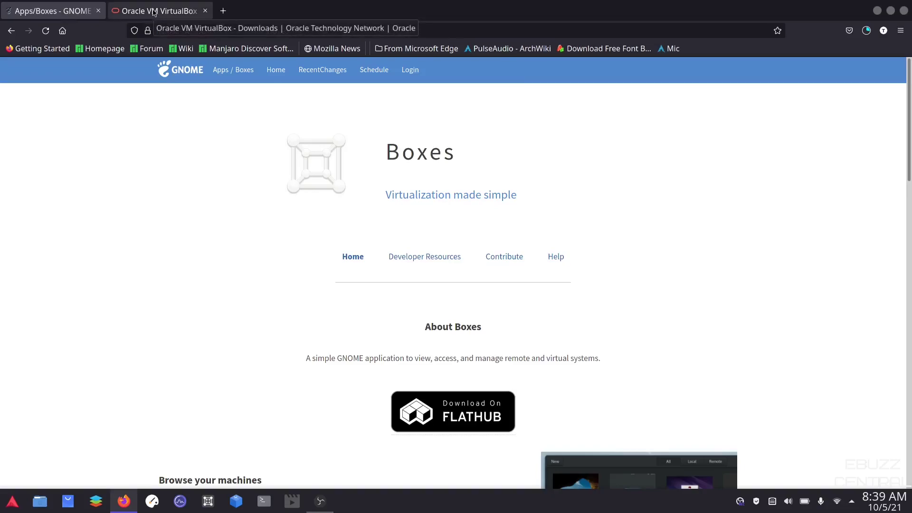
# Step: Look over the Oracle VM VirtualBox downloads tab, then return to the GNOME Boxes wiki tab
pyautogui.click(155, 11)
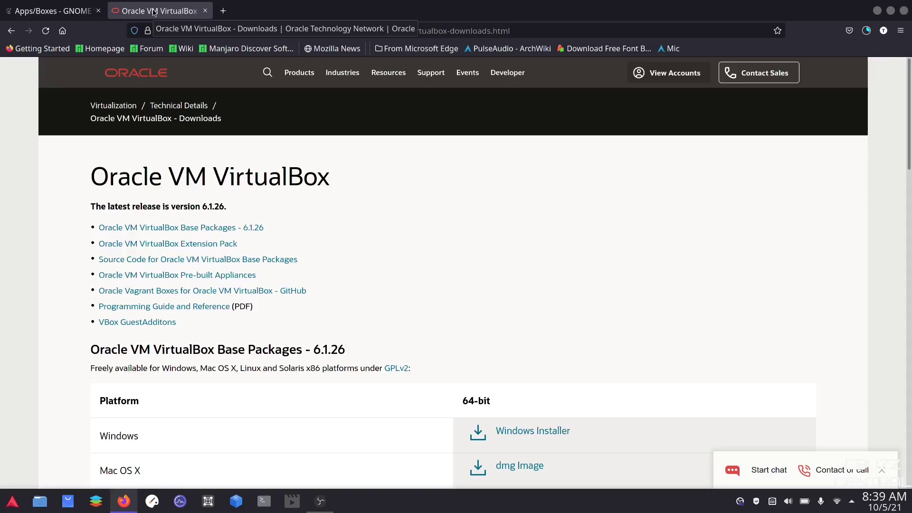
pyautogui.click(52, 11)
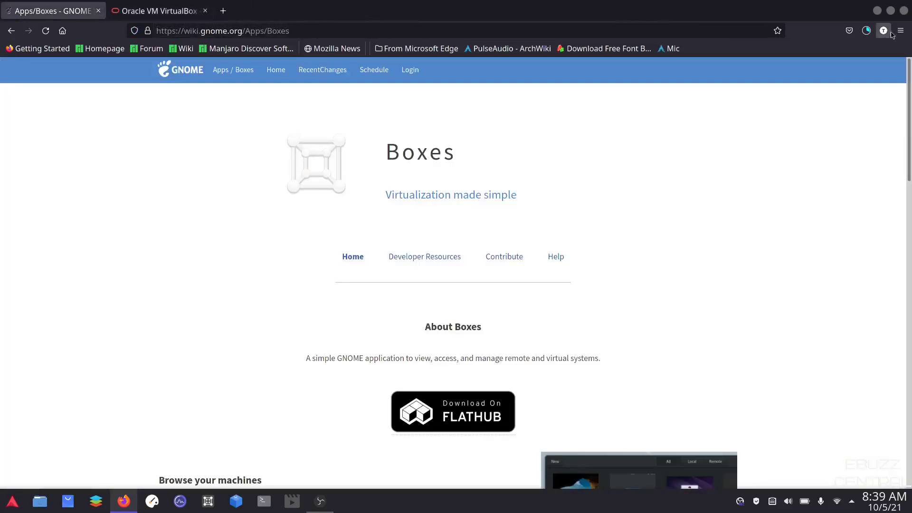
# Step: Minimize Firefox and search Add/Remove Software for gnome-boxes, showing GNOME Boxes 40.3-1 installed
pyautogui.click(878, 11)
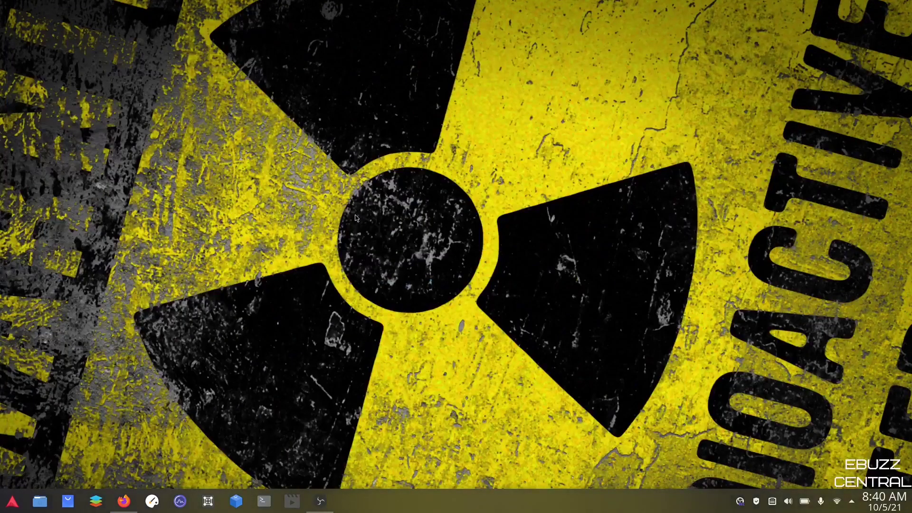
pyautogui.click(73, 497)
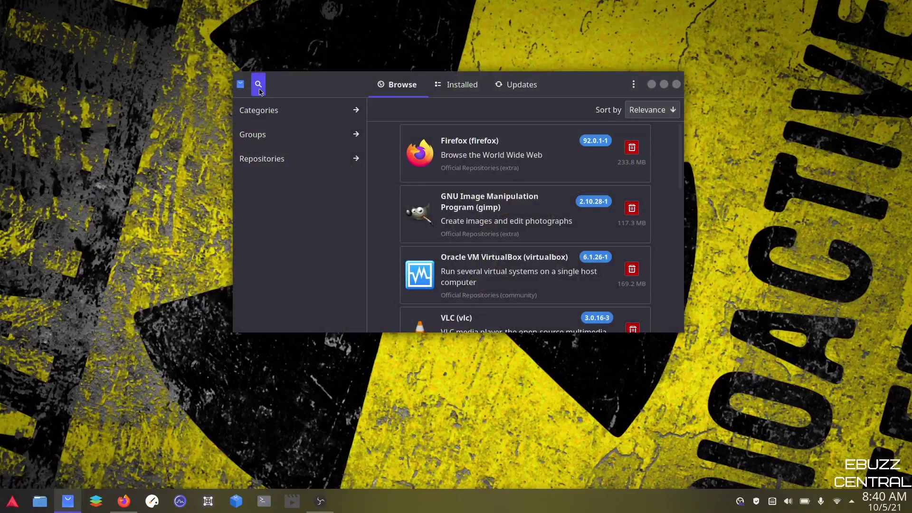
pyautogui.click(260, 89)
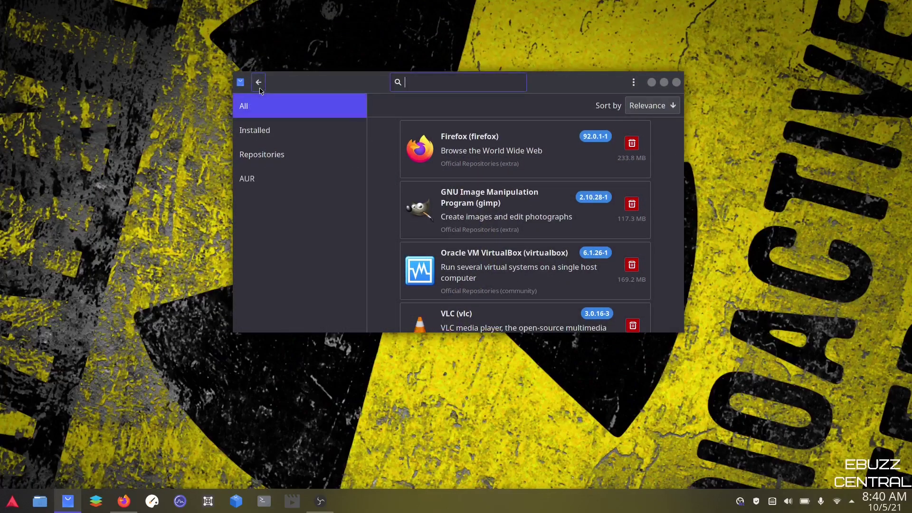
pyautogui.write('gnome-boxes')
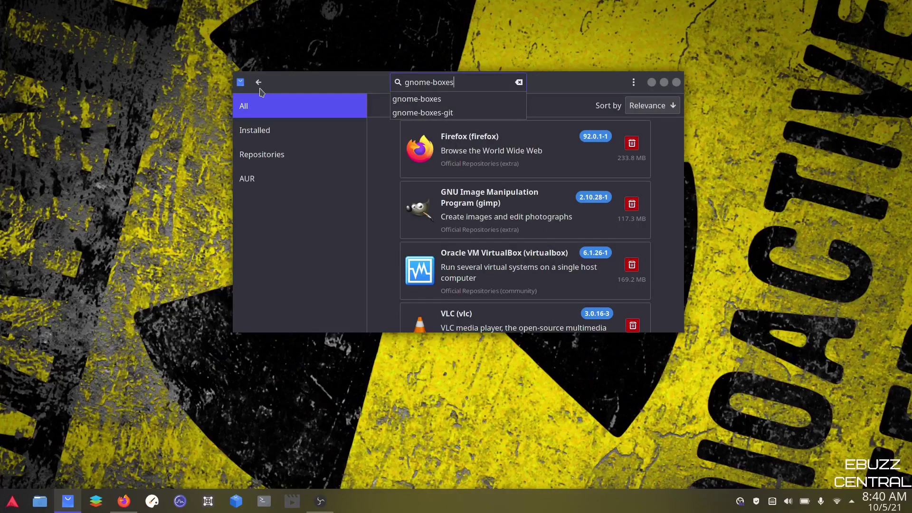
pyautogui.press('Return')
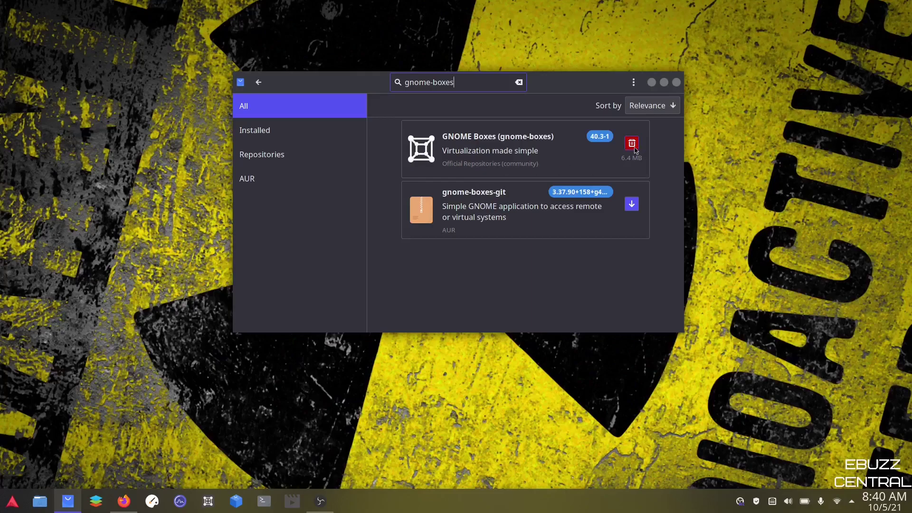
# Step: Replace the Pamac search with virtualbox, showing VirtualBox 6.1.26-1 installed
pyautogui.hotkey('ctrl', 'a')
pyautogui.press('BackSpace')
pyautogui.write('virtualbox')
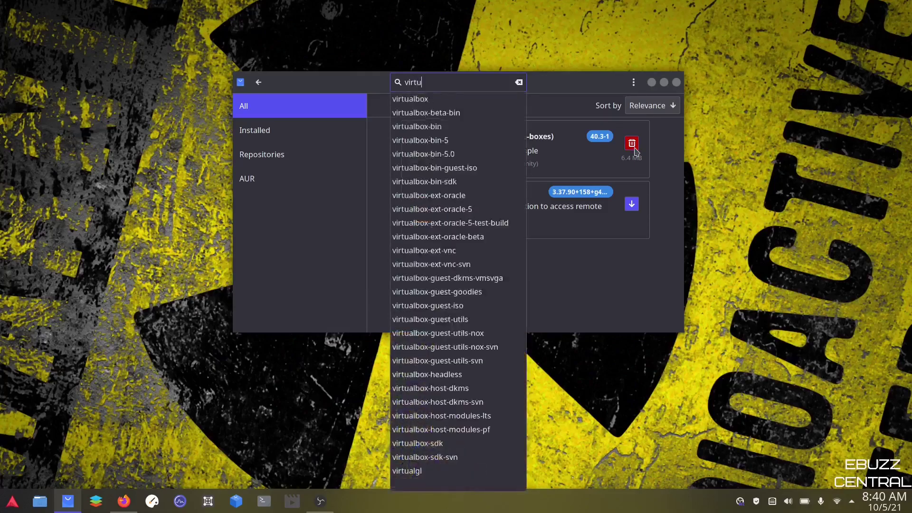
pyautogui.press('Return')
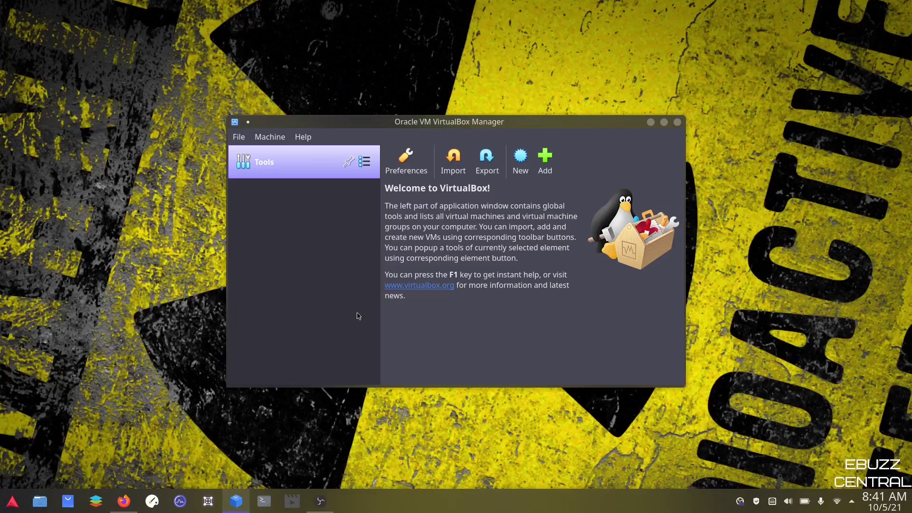
# Step: Begin a new Linux virtual machine named TestOS
pyautogui.click(521, 159)
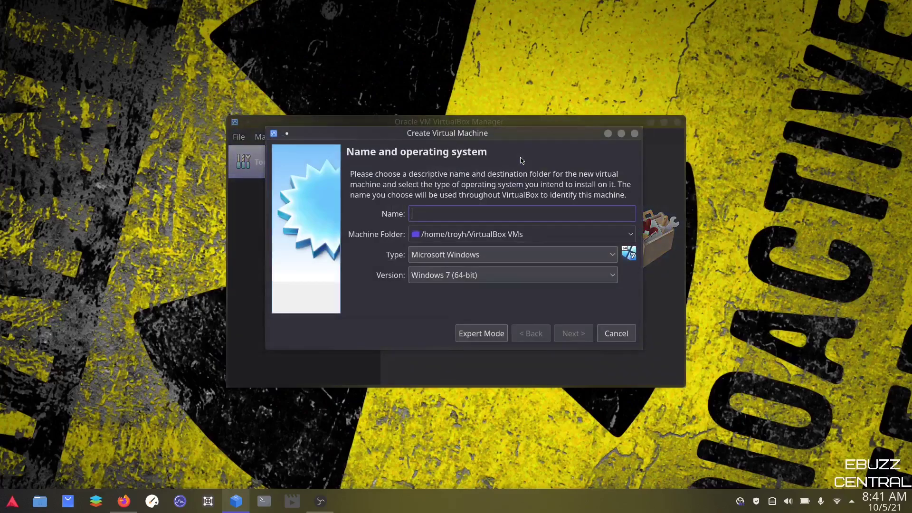
pyautogui.write('TestOS')
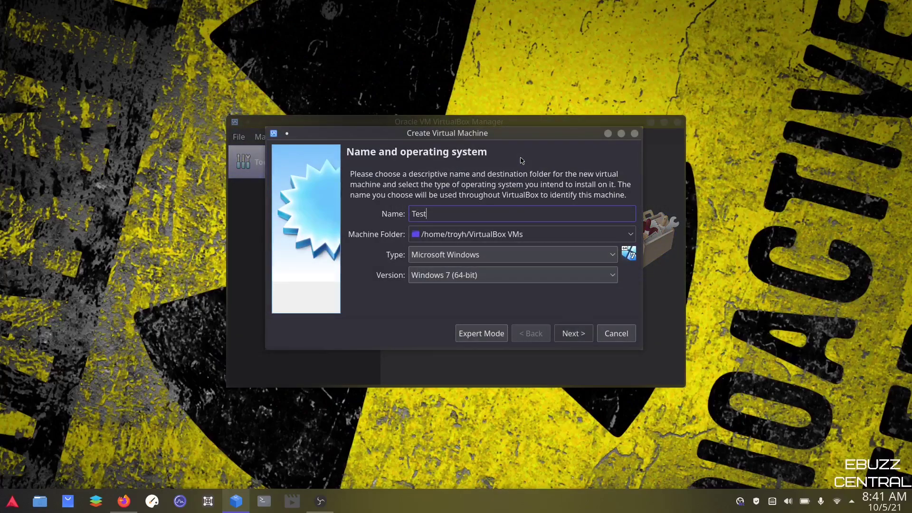
pyautogui.click(588, 256)
pyautogui.click(463, 285)
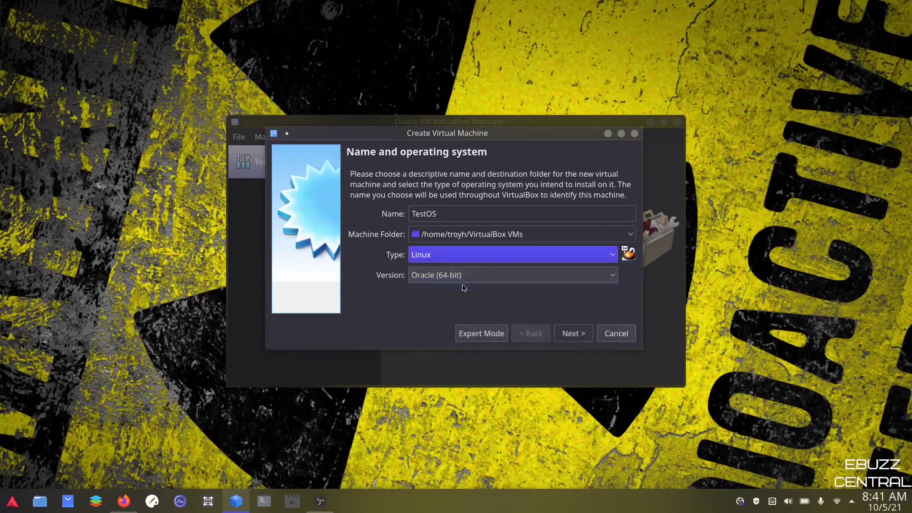
pyautogui.click(573, 334)
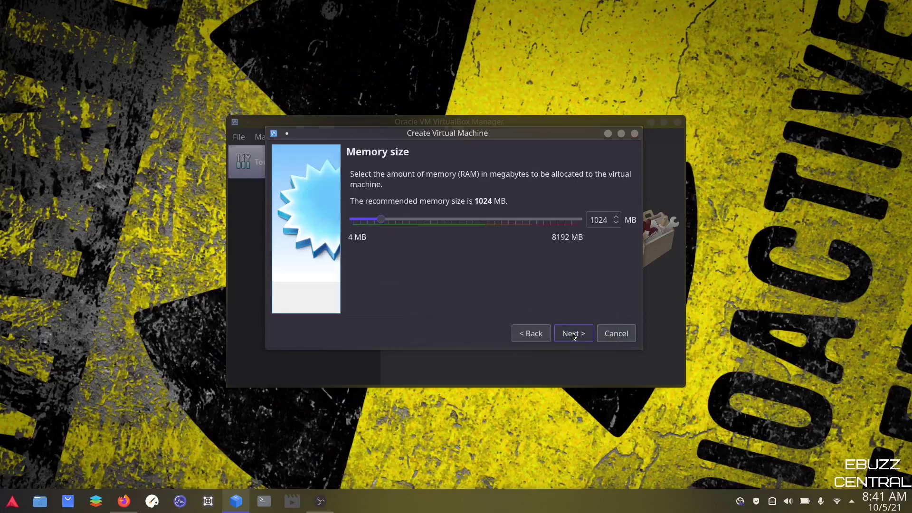
# Step: Give TestOS 2048 MB memory and create it without a virtual hard disk
pyautogui.click(412, 221)
pyautogui.click(412, 221)
pyautogui.click(412, 221)
pyautogui.click(411, 221)
pyautogui.click(567, 336)
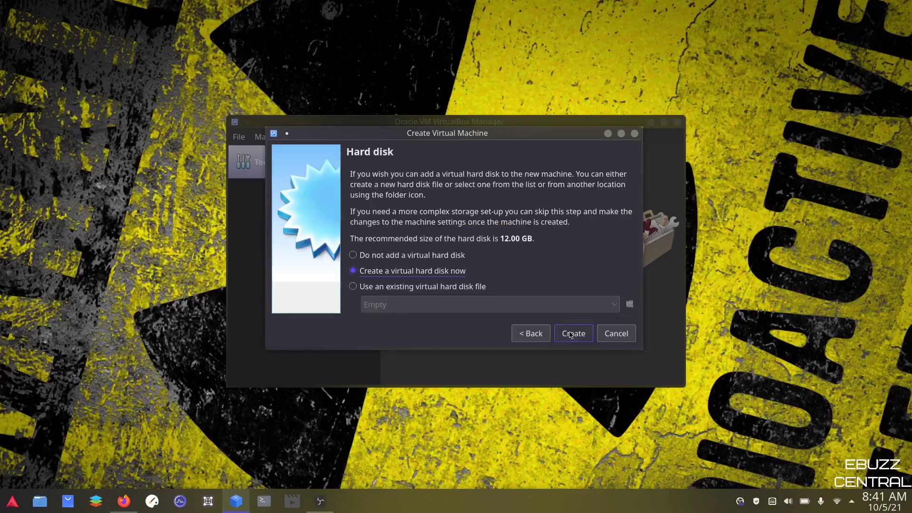
pyautogui.click(354, 255)
pyautogui.click(578, 338)
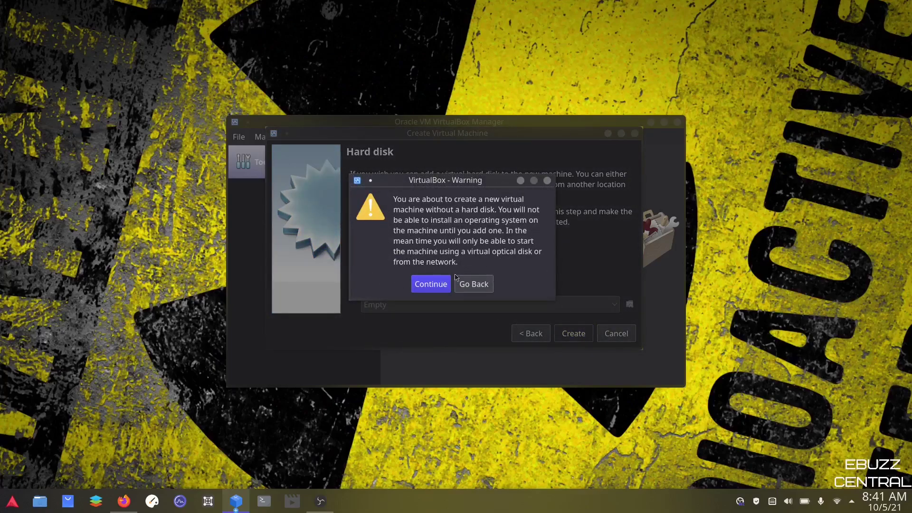
pyautogui.click(436, 288)
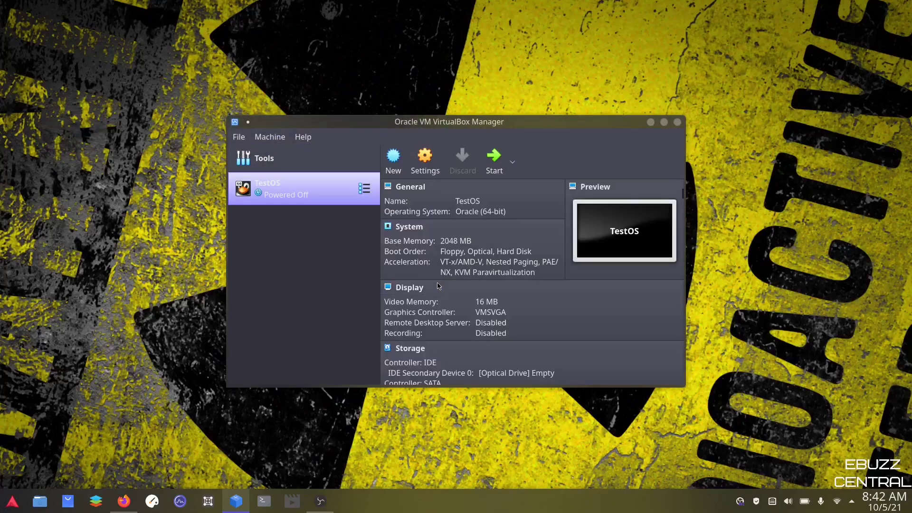
# Step: In TestOS settings, set the processor count to 2
pyautogui.click(426, 165)
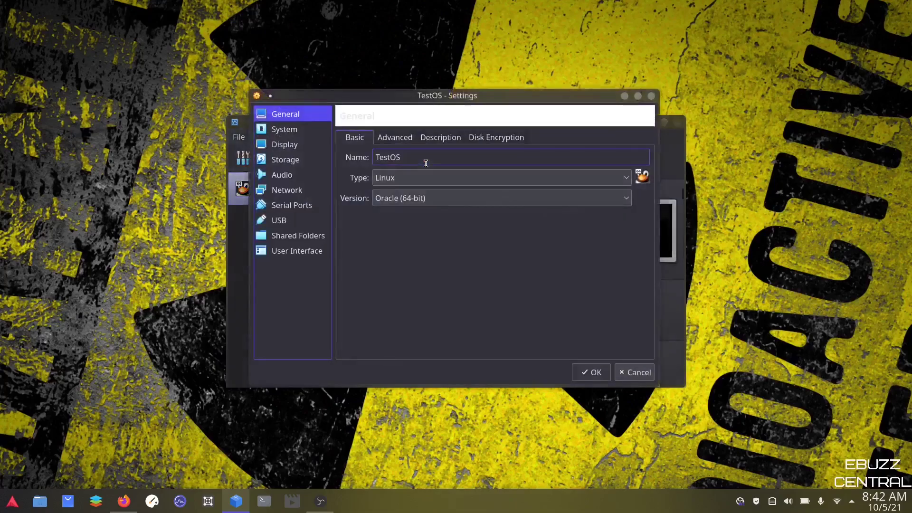
pyautogui.click(407, 138)
pyautogui.click(429, 138)
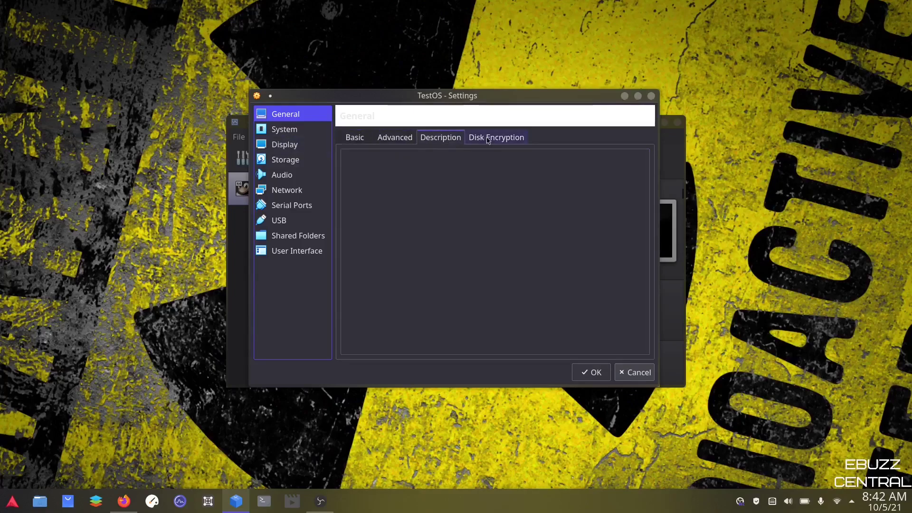
pyautogui.click(284, 129)
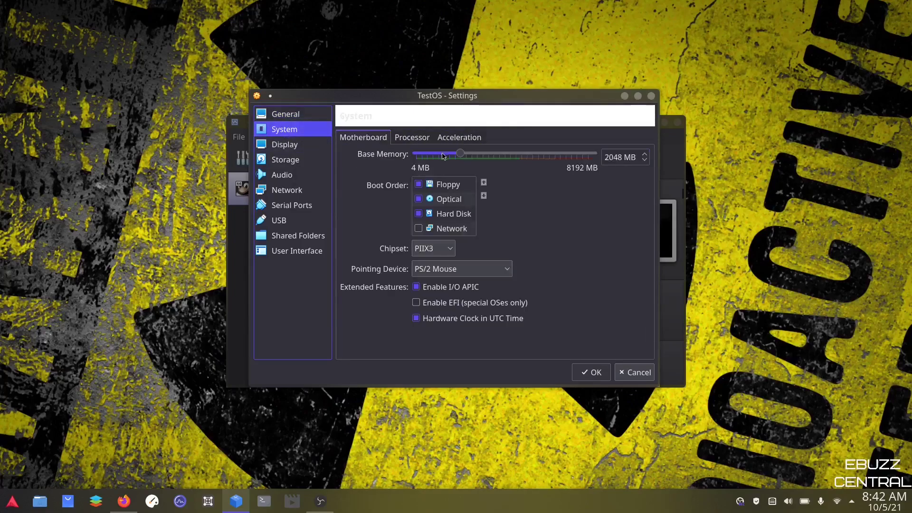
pyautogui.click(406, 138)
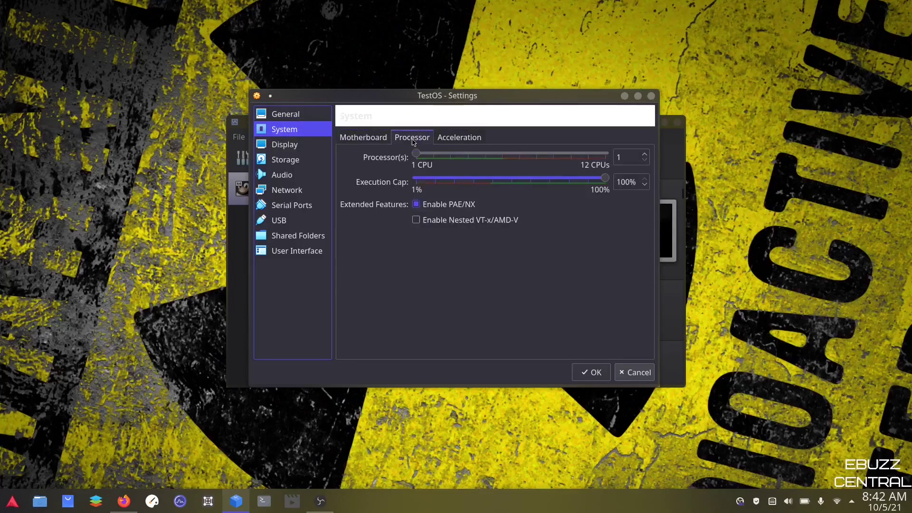
pyautogui.click(451, 153)
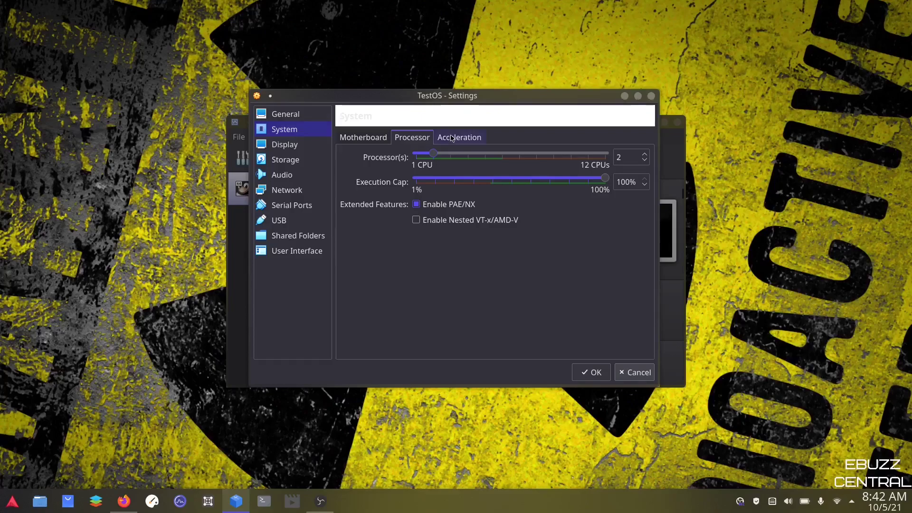
# Step: Raise the display's video memory to 32 MB
pyautogui.click(293, 148)
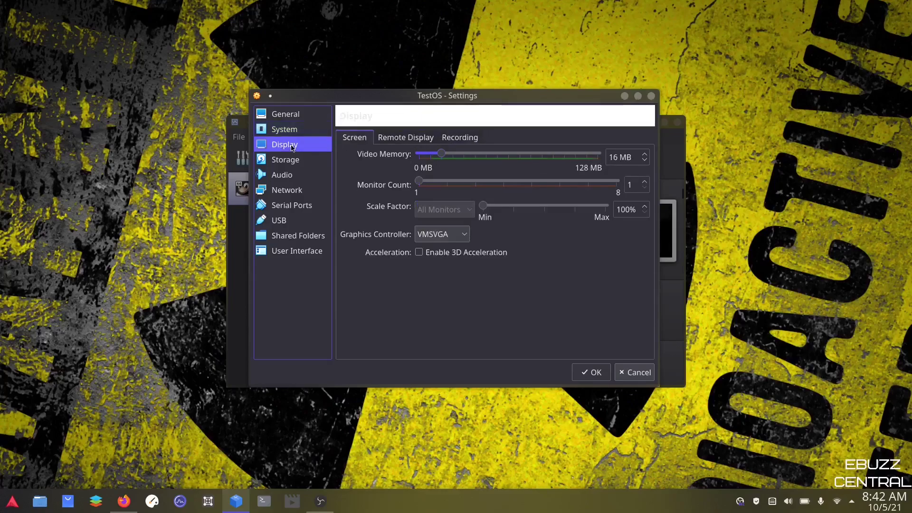
pyautogui.click(515, 156)
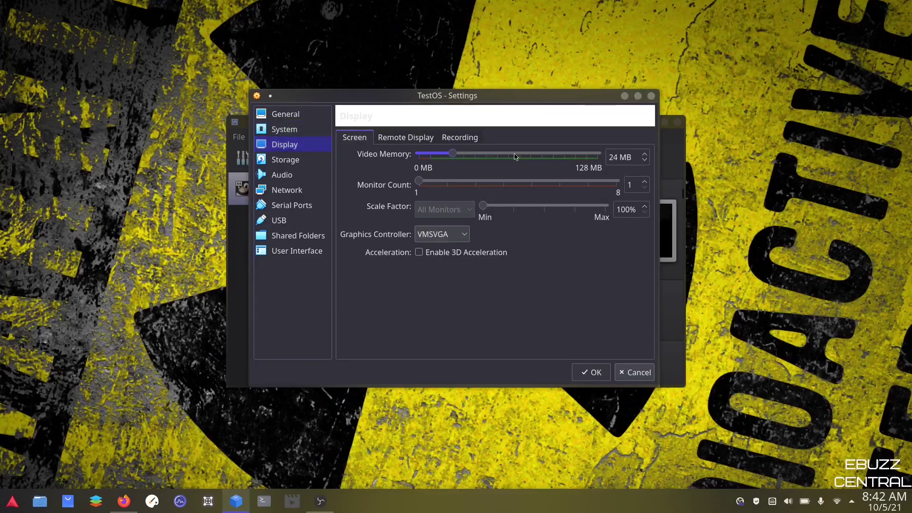
pyautogui.click(516, 156)
# Step: Attach manjaro-xfce-21.1.4-210927-linux513.iso from Downloads to TestOS's empty optical drive
pyautogui.click(283, 161)
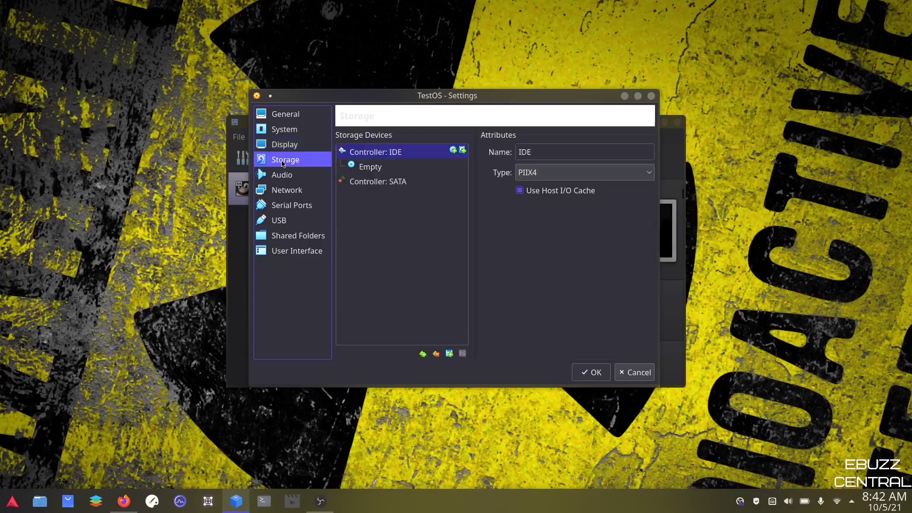
pyautogui.click(370, 168)
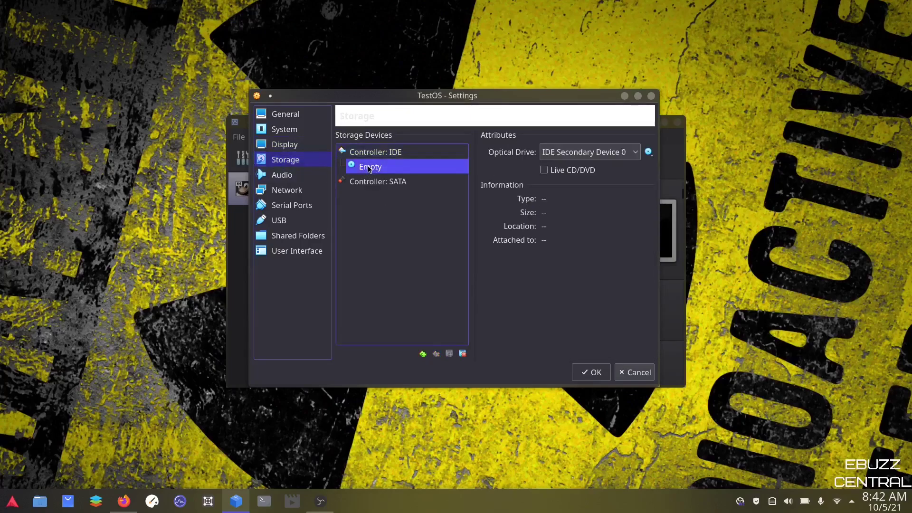
pyautogui.click(648, 152)
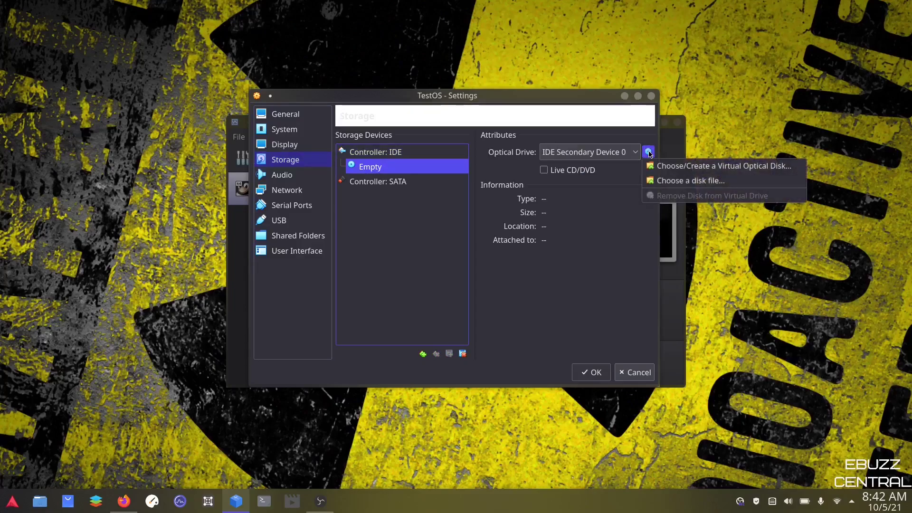
pyautogui.click(661, 172)
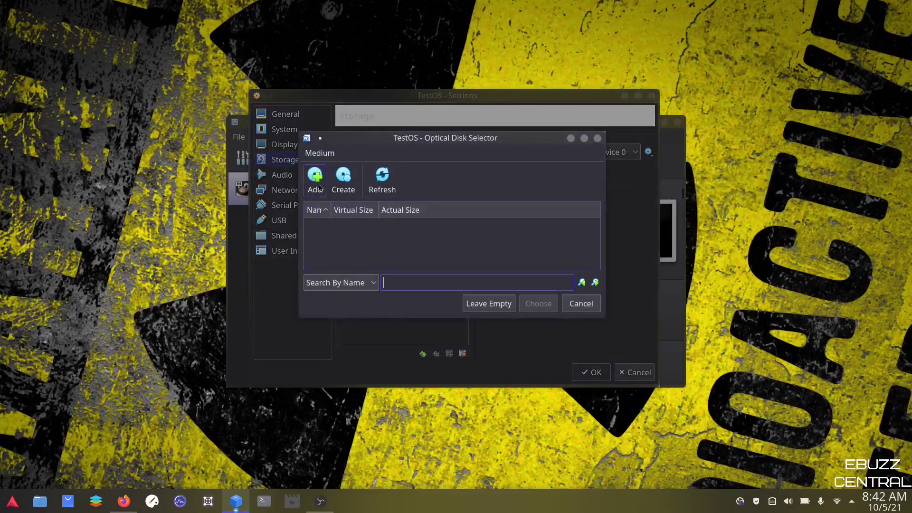
pyautogui.click(315, 180)
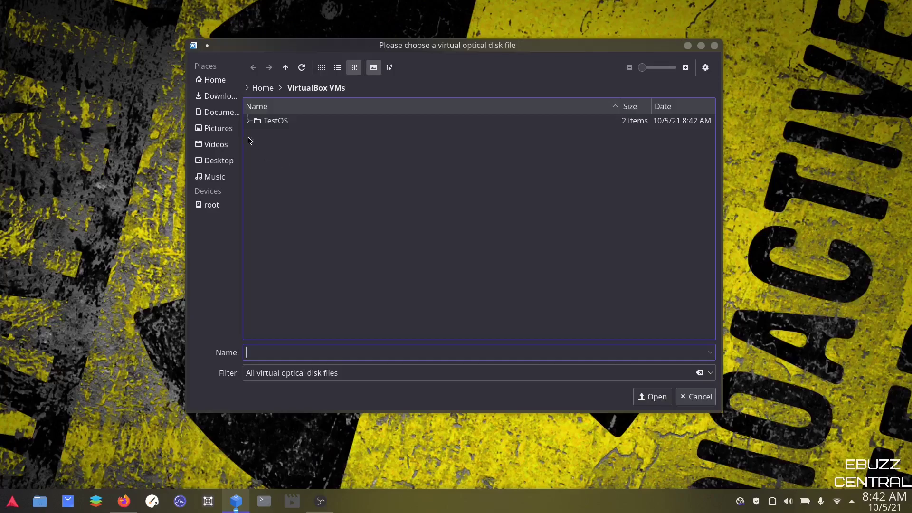
pyautogui.click(219, 98)
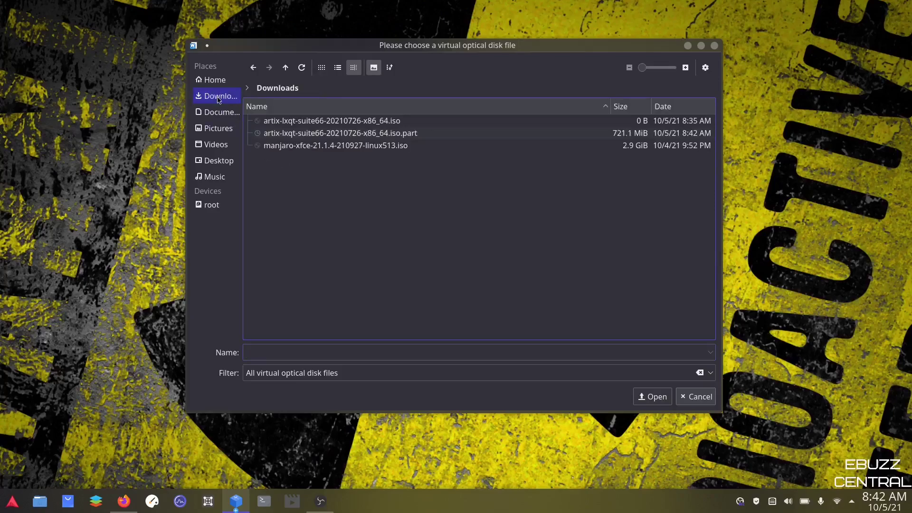
pyautogui.click(282, 150)
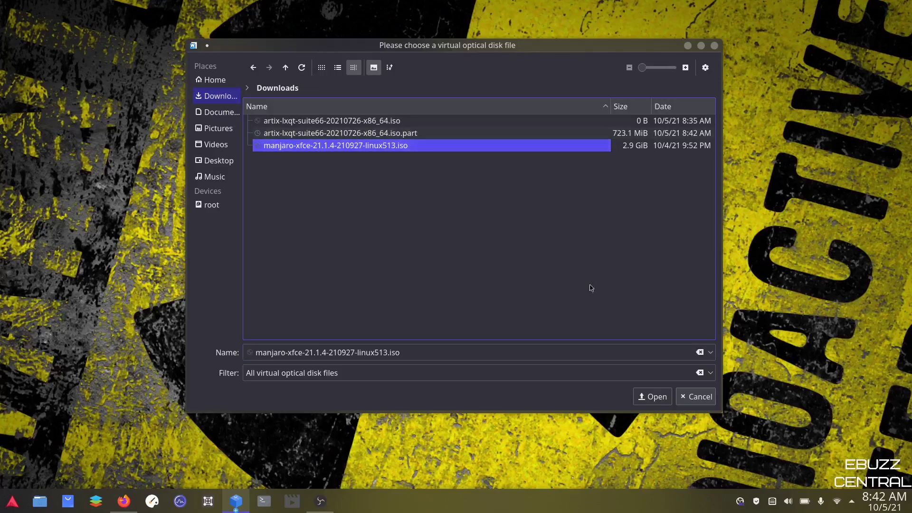
pyautogui.click(653, 399)
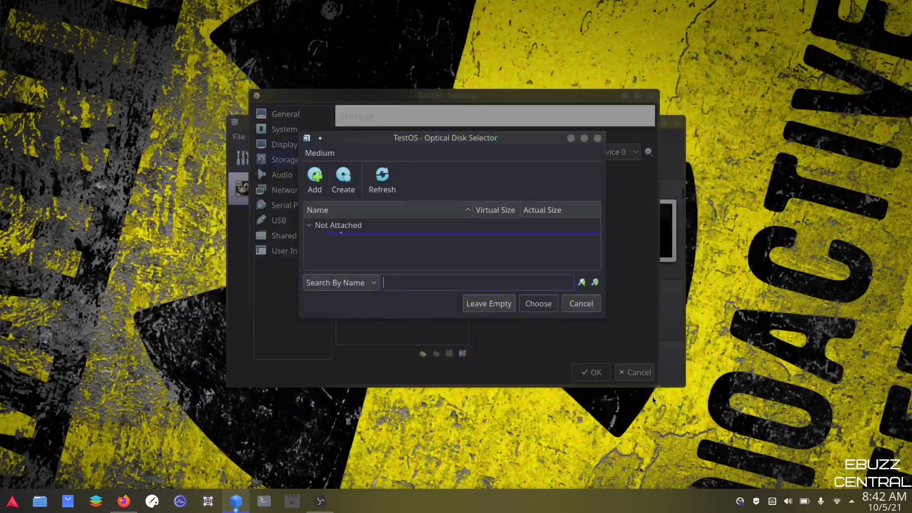
pyautogui.click(536, 304)
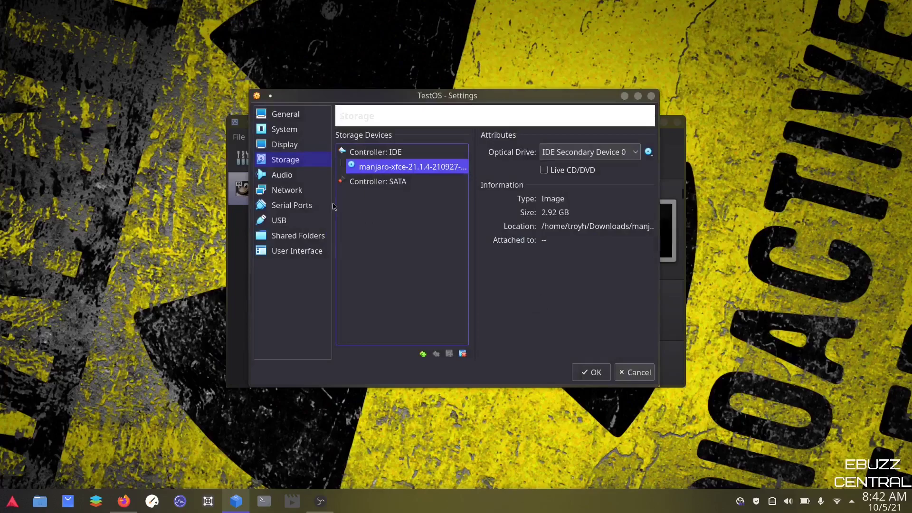
# Step: Review the Audio, Network, Serial Ports and General pages, then save the settings
pyautogui.click(283, 175)
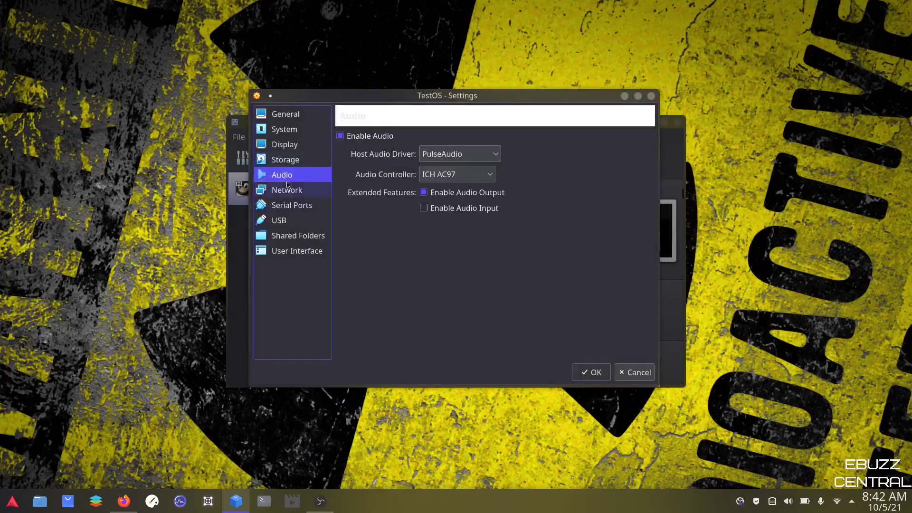
pyautogui.click(290, 191)
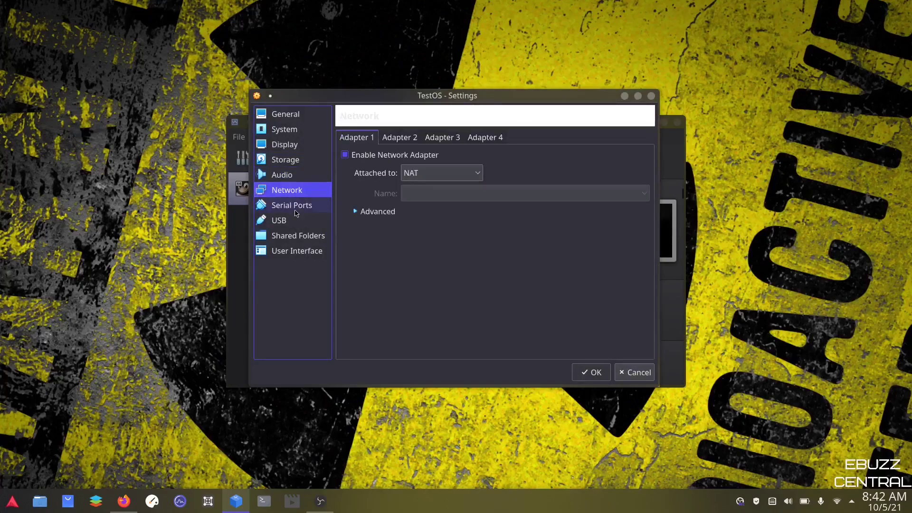
pyautogui.click(295, 206)
pyautogui.click(285, 117)
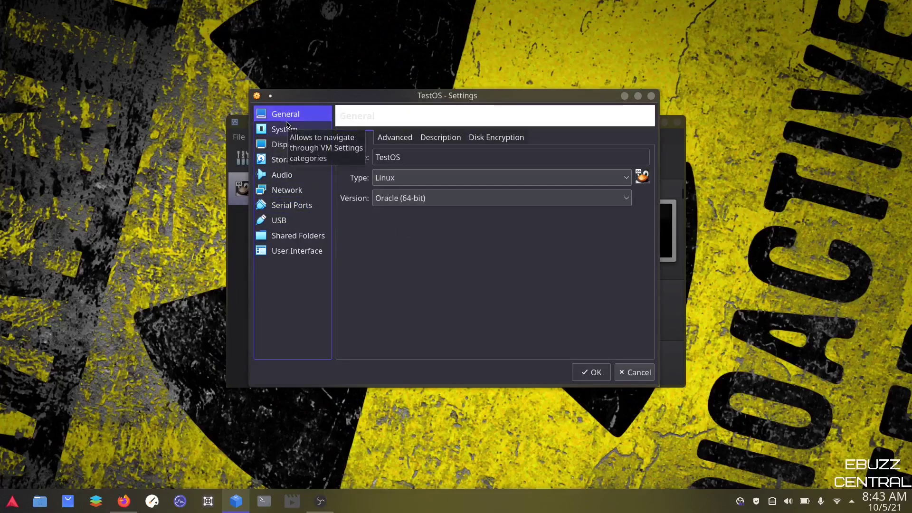
pyautogui.click(592, 372)
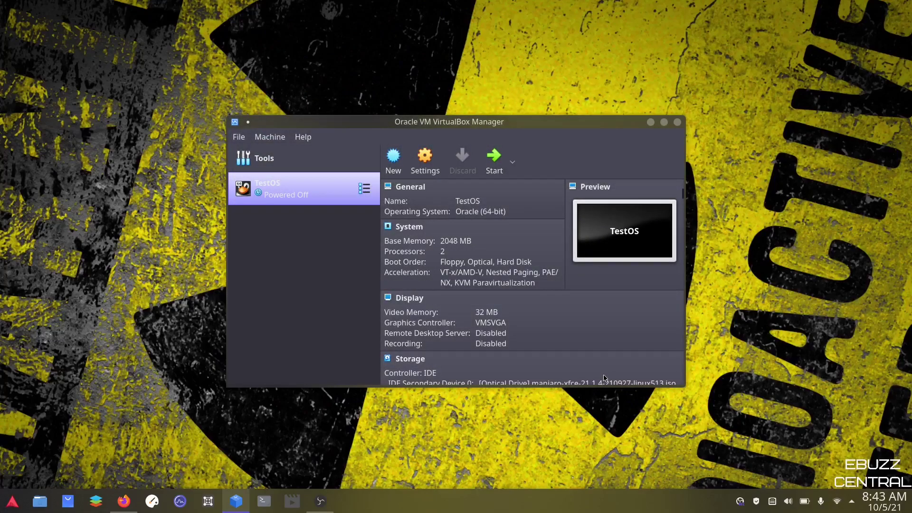
# Step: Start TestOS, boot the default Manjaro entry, and switch the VM to full-screen mode
pyautogui.click(489, 162)
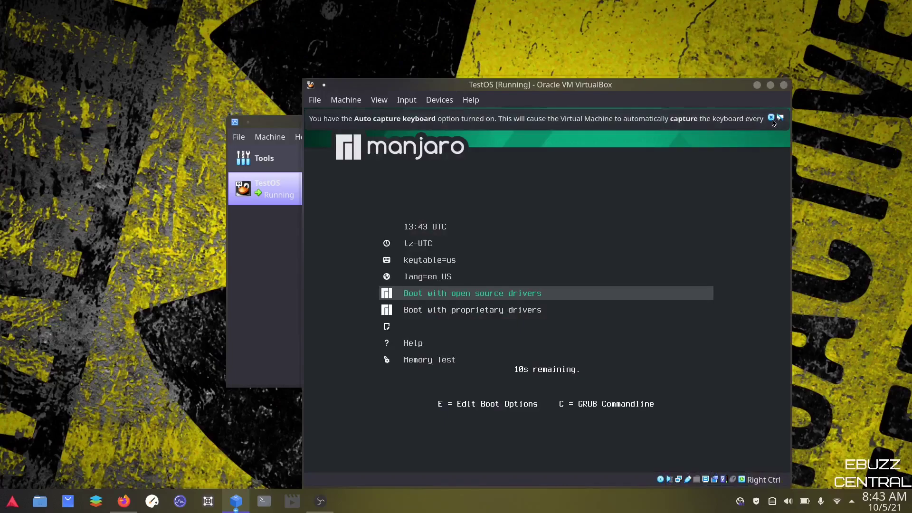
pyautogui.click(779, 119)
pyautogui.press('Return')
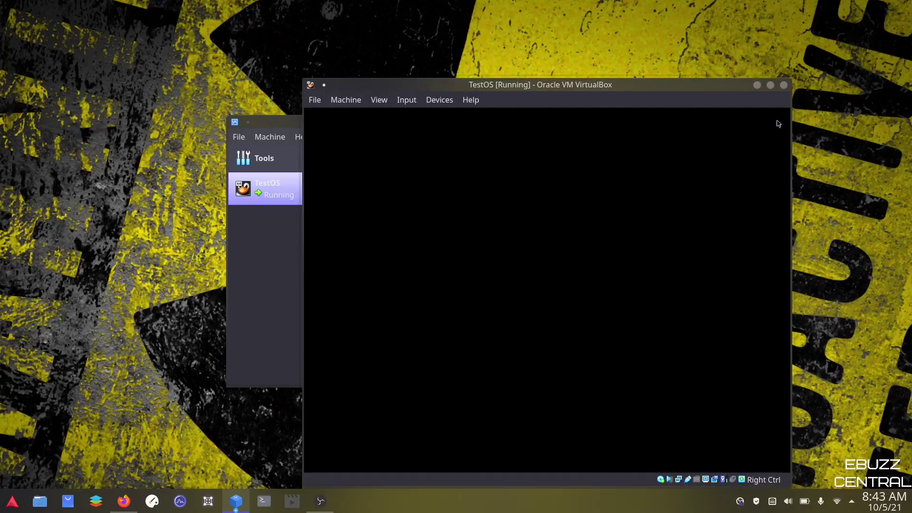
pyautogui.click(380, 102)
pyautogui.click(375, 117)
pyautogui.click(524, 333)
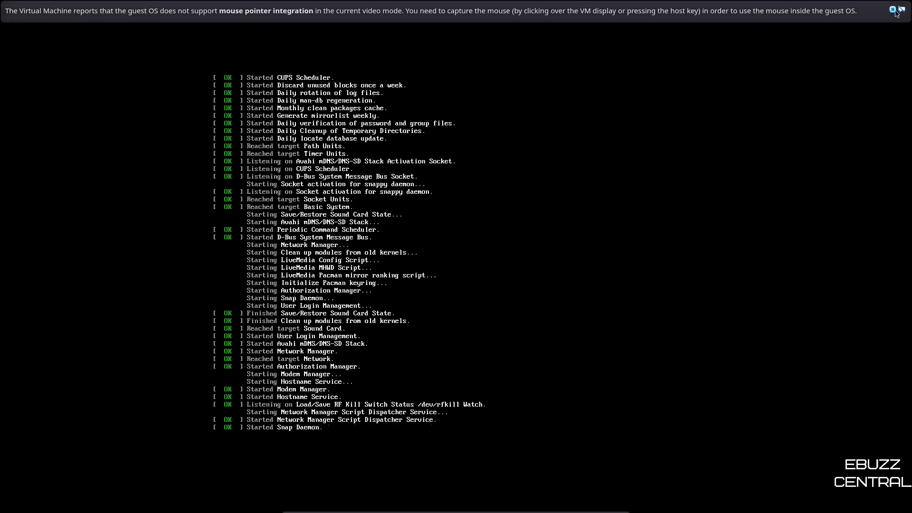
# Step: Dismiss the mouse-integration notice, then close the Manjaro Hello window once the desktop loads
pyautogui.click(892, 10)
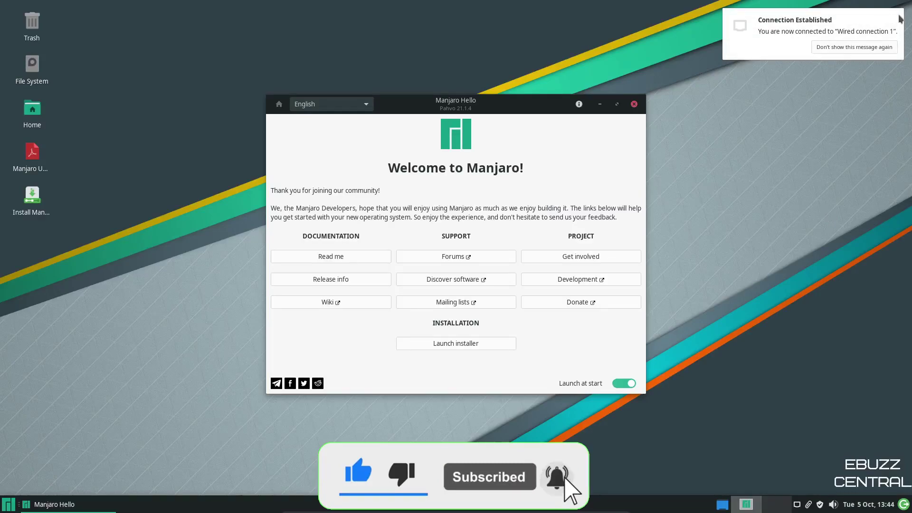
pyautogui.click(633, 104)
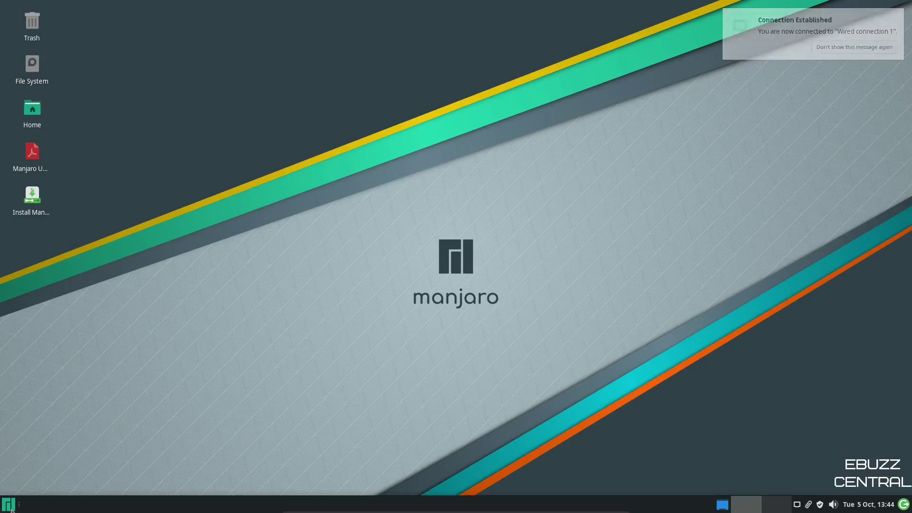
# Step: Launch Web Browser from the Favorites in the Manjaro applications menu
pyautogui.click(11, 509)
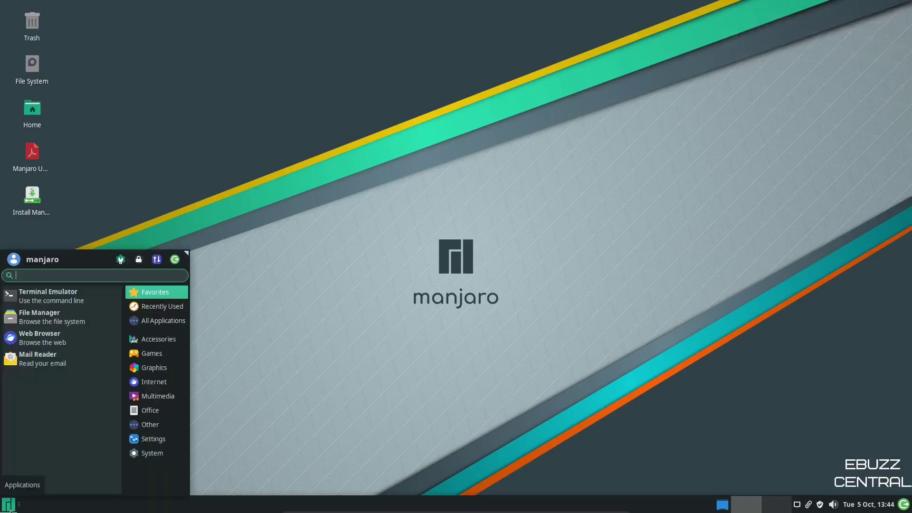
pyautogui.click(37, 340)
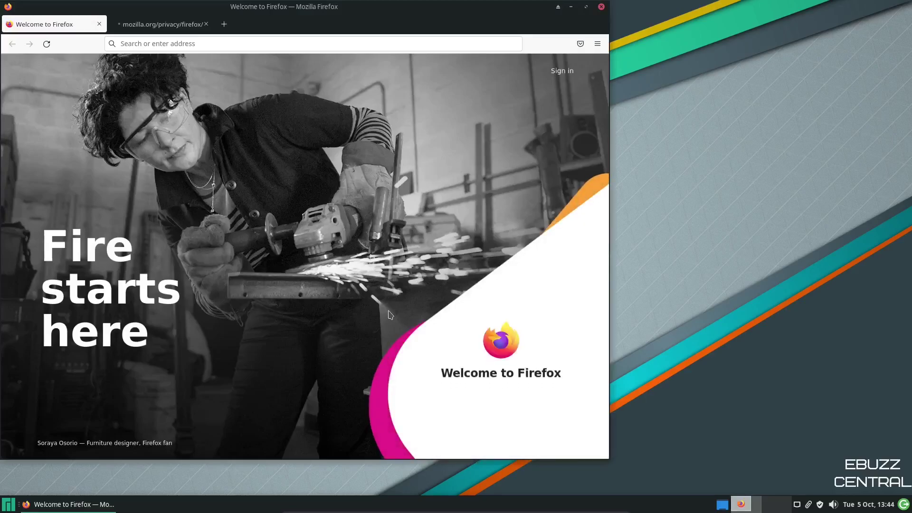
# Step: Maximize Firefox and search for manjaro to reach the manjaro.org homepage
pyautogui.click(586, 7)
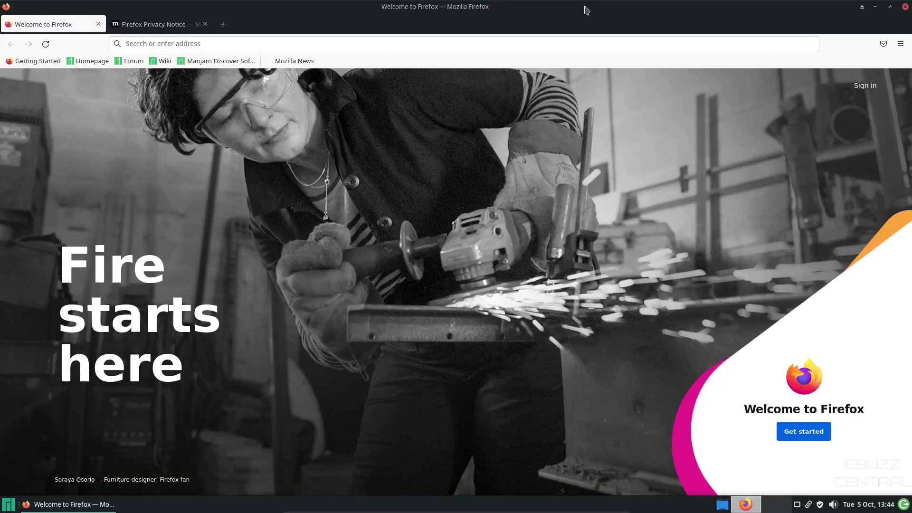
pyautogui.click(238, 44)
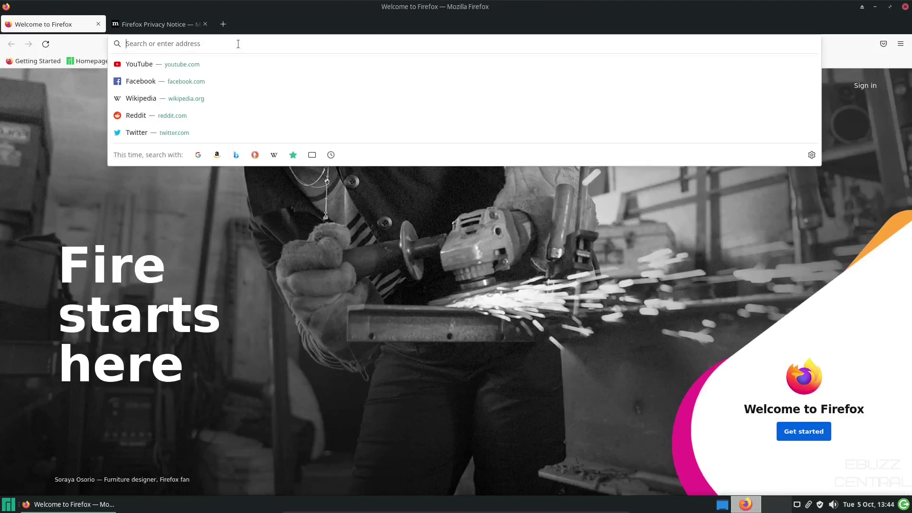
pyautogui.write('manjaro')
pyautogui.press('Return')
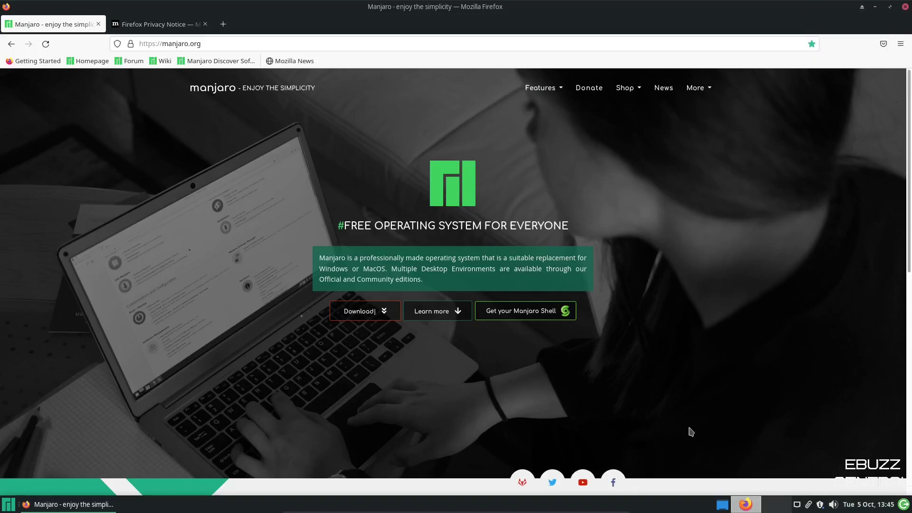
pyautogui.click(773, 510)
pyautogui.click(752, 510)
# Step: Quit Firefox, closing both tabs, and shut down the Manjaro live guest in VirtualBox
pyautogui.click(905, 7)
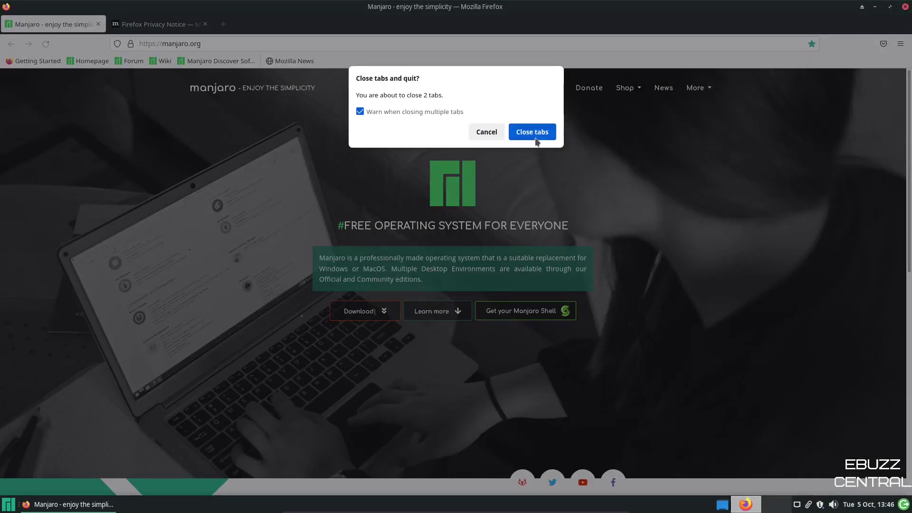
pyautogui.click(535, 136)
pyautogui.press('super')
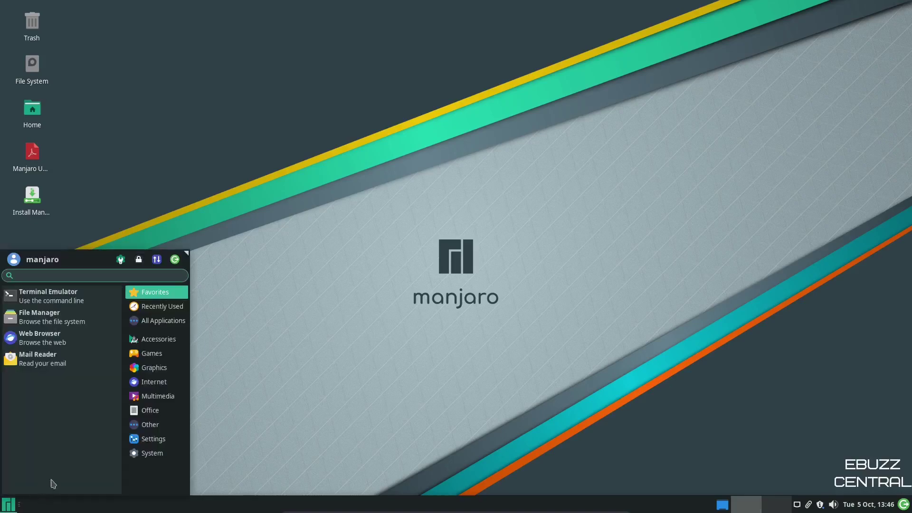
pyautogui.click(175, 260)
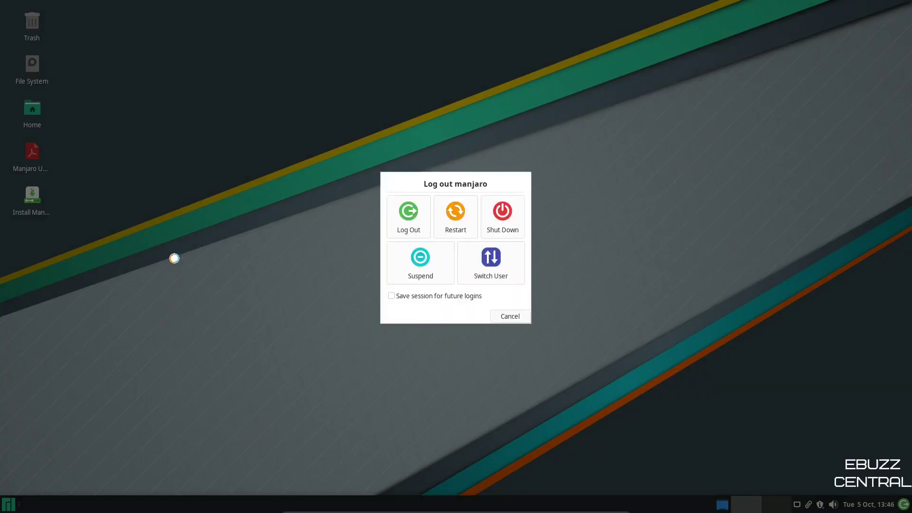
pyautogui.click(506, 214)
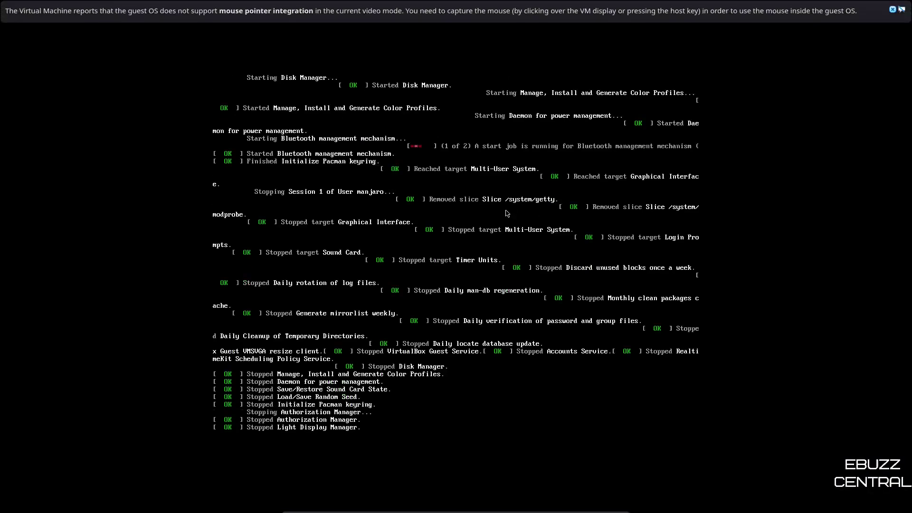
pyautogui.click(892, 10)
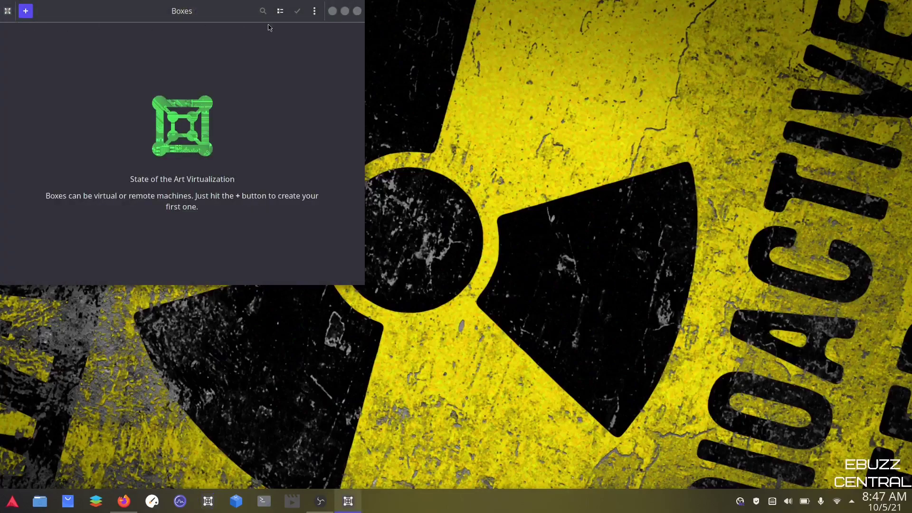
# Step: Maximize the empty Boxes window, checking the main options menu without choosing anything
pyautogui.click(345, 11)
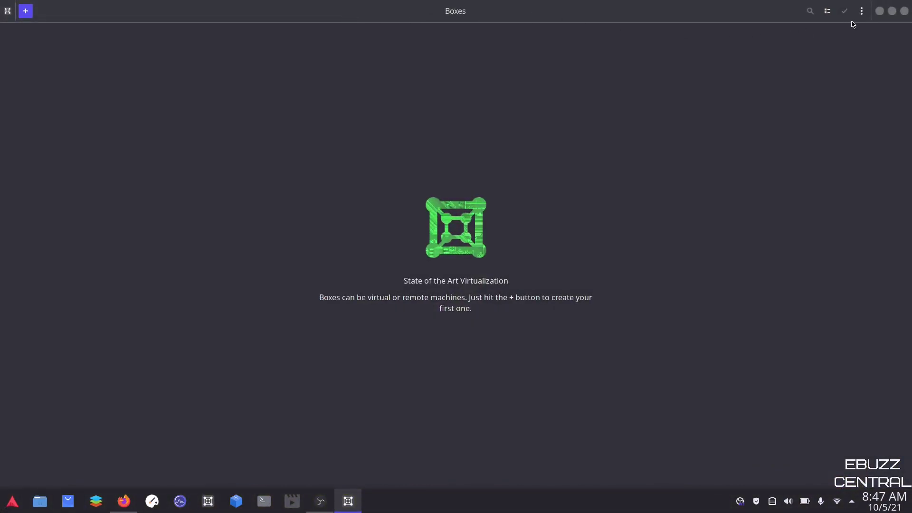
pyautogui.click(862, 11)
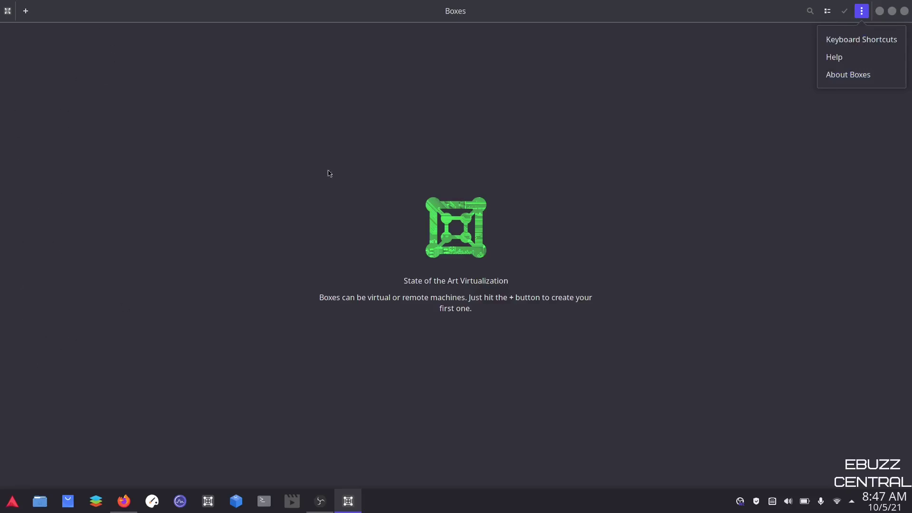
pyautogui.click(366, 136)
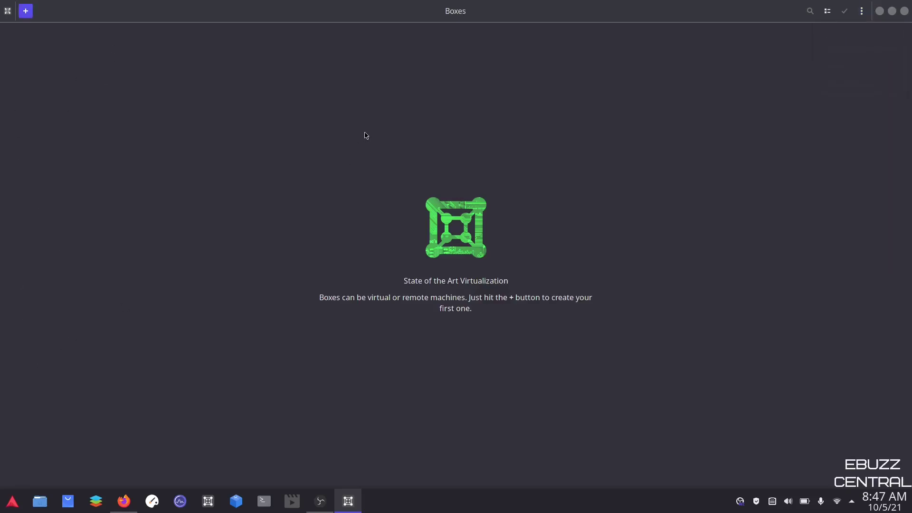
# Step: Start a new virtual machine and browse the full list of downloadable operating systems
pyautogui.click(27, 16)
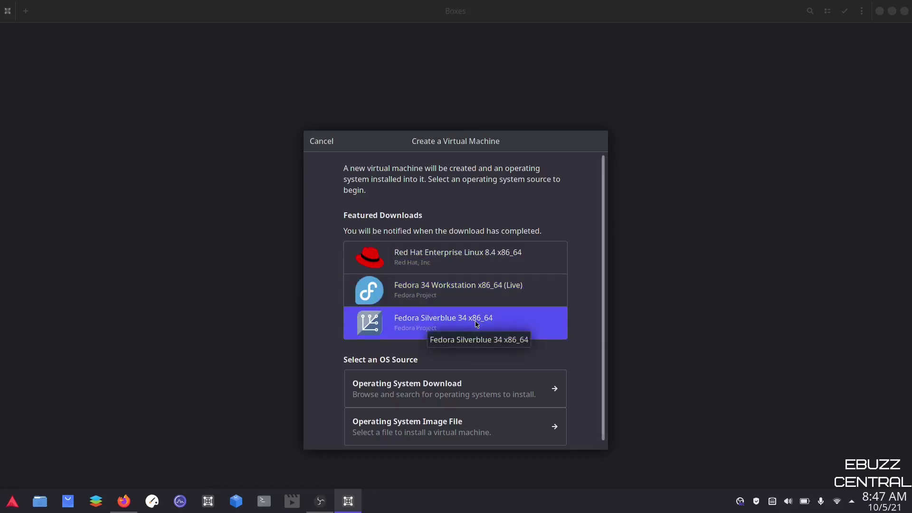
pyautogui.click(404, 389)
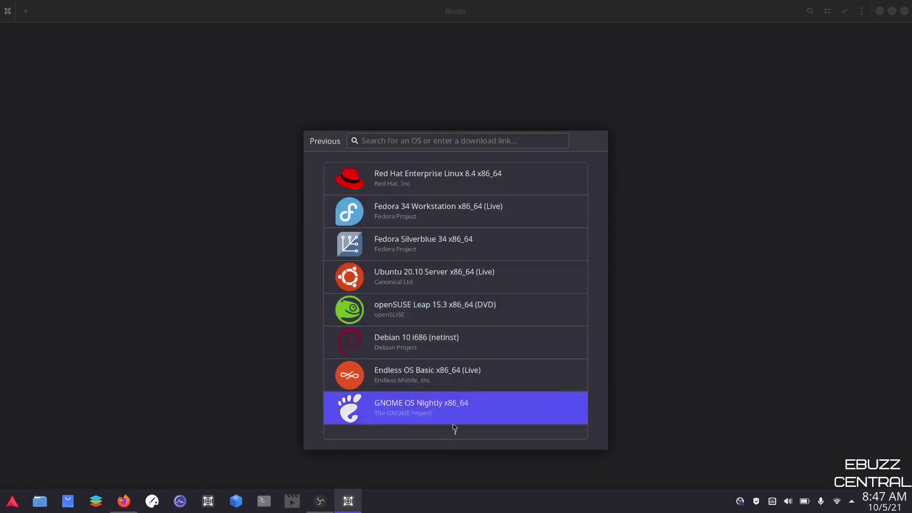
pyautogui.click(455, 434)
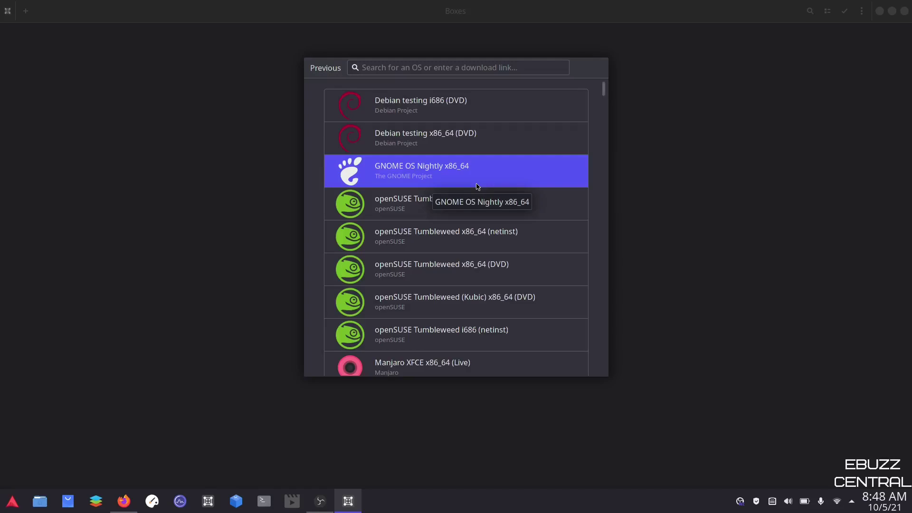
pyautogui.scroll(-6, 479, 190)
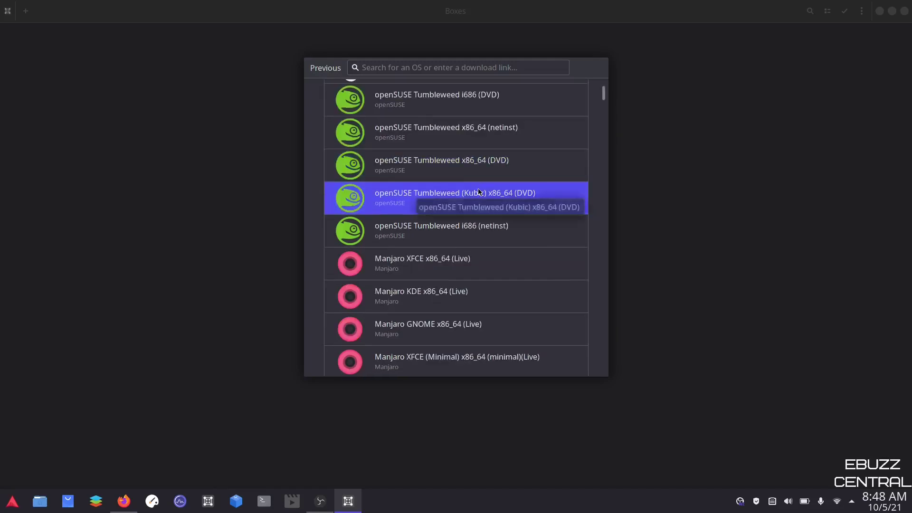
pyautogui.scroll(-10, 480, 197)
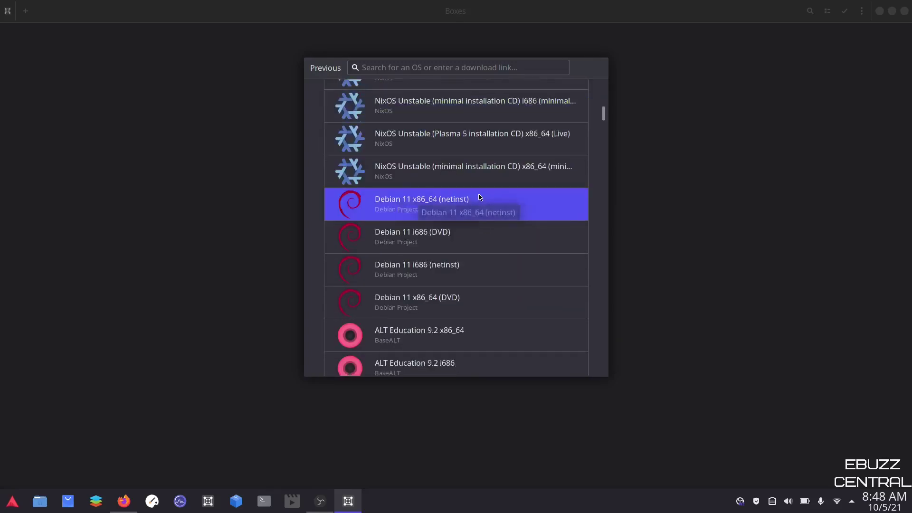
pyautogui.scroll(-10, 480, 198)
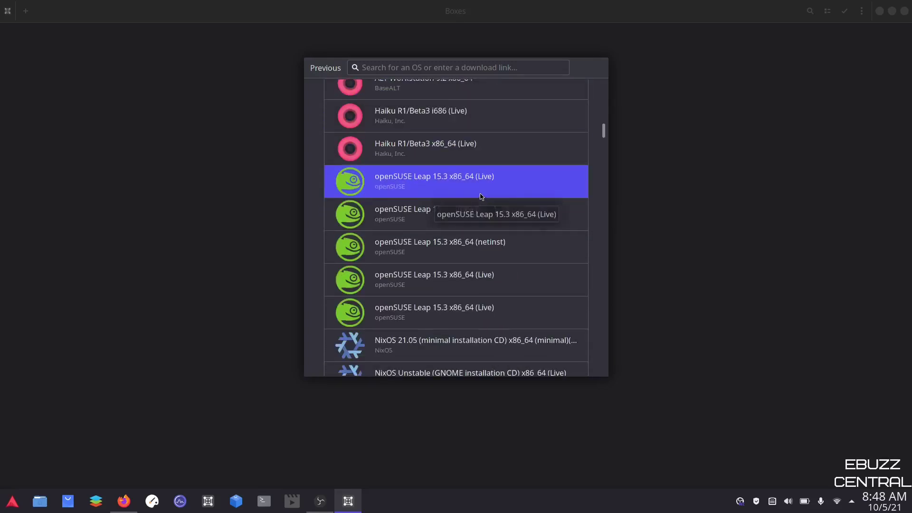
pyautogui.scroll(-10, 479, 197)
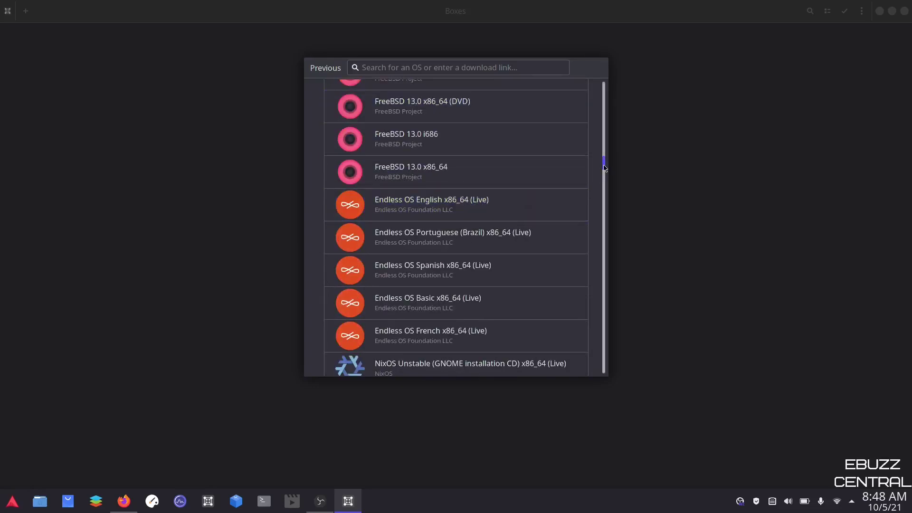
pyautogui.moveTo(604, 167); pyautogui.dragTo(603, 87)
# Step: Choose the manjaro-xfce ISO from Downloads as the new box's image file
pyautogui.click(332, 73)
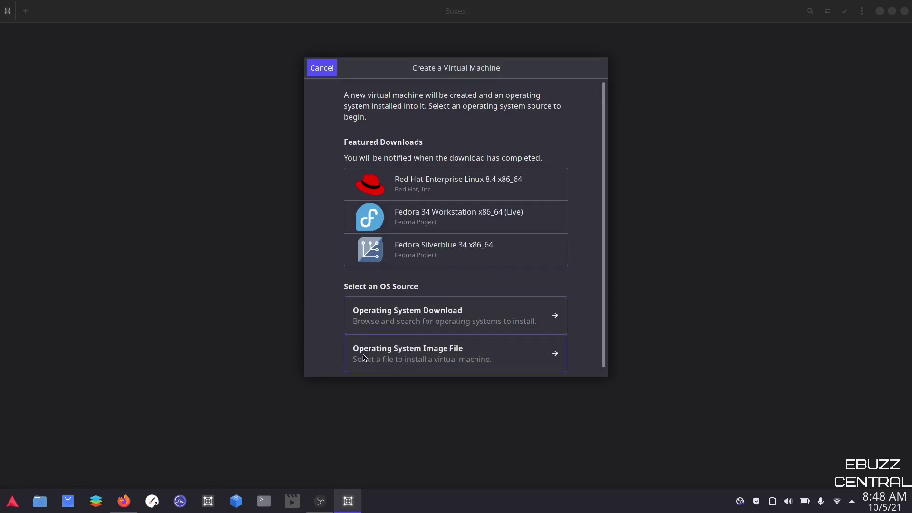
pyautogui.click(425, 359)
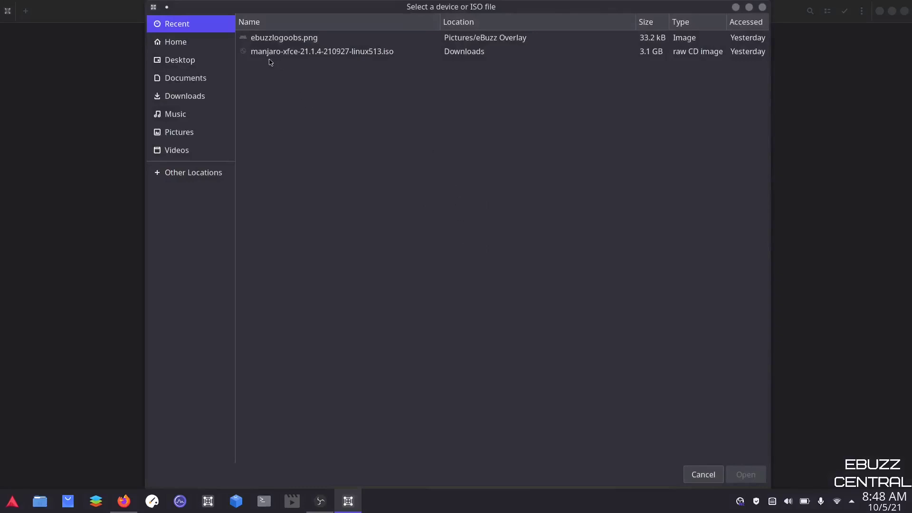
pyautogui.click(192, 96)
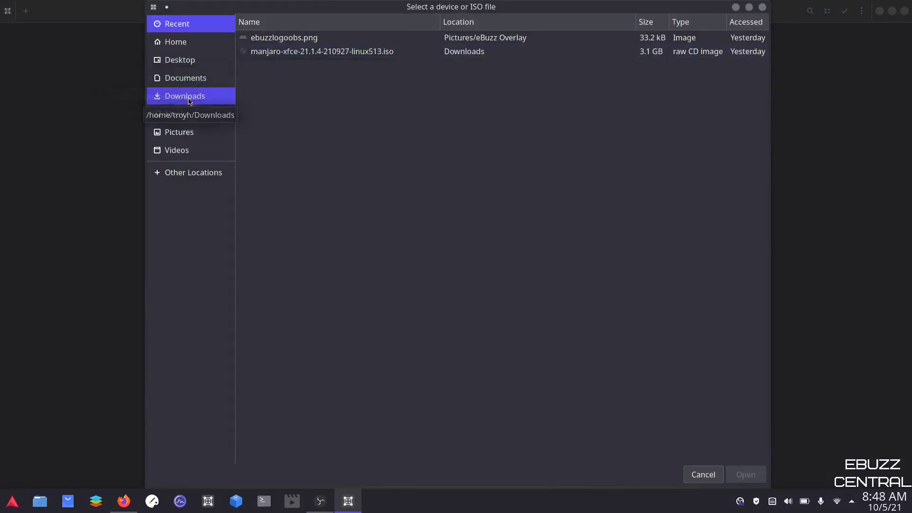
pyautogui.click(279, 90)
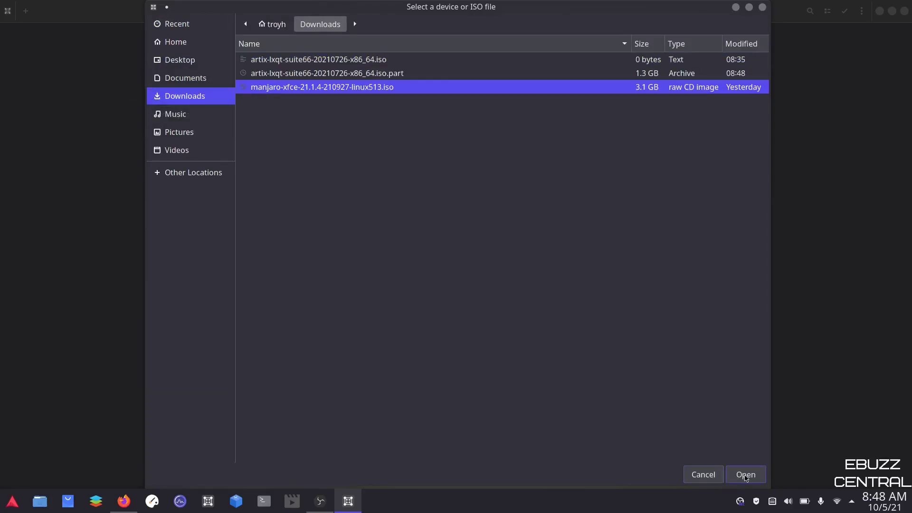
pyautogui.click(745, 475)
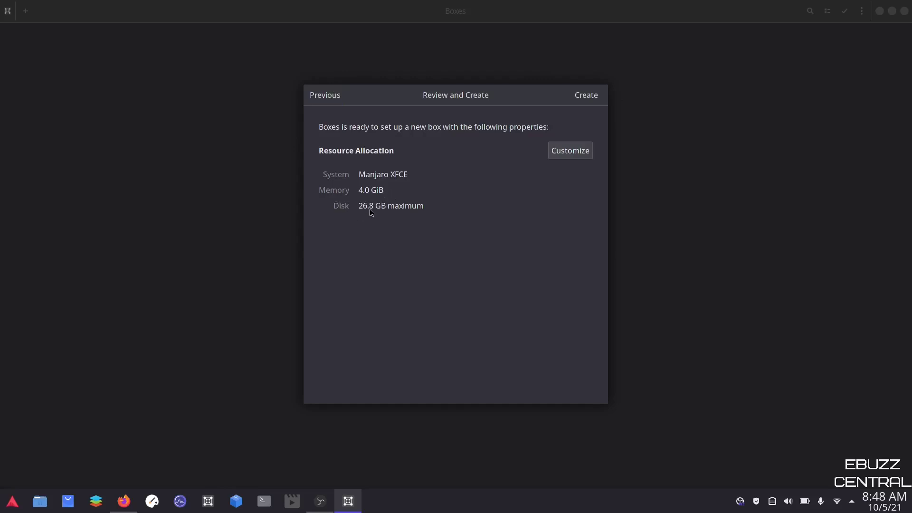
# Step: Customize the box to 2.0 GiB memory and a 5.4 GB disk, then create it
pyautogui.click(567, 160)
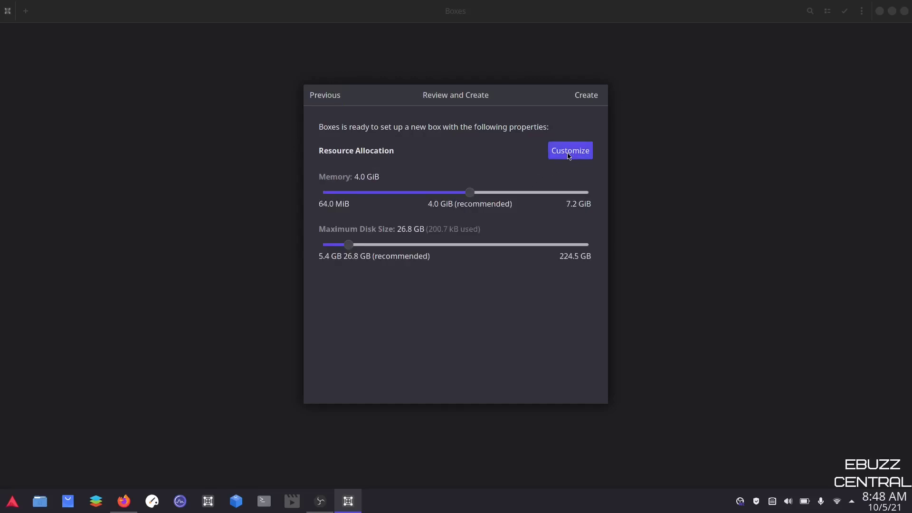
pyautogui.moveTo(472, 197); pyautogui.dragTo(398, 195)
pyautogui.moveTo(349, 245); pyautogui.dragTo(288, 249)
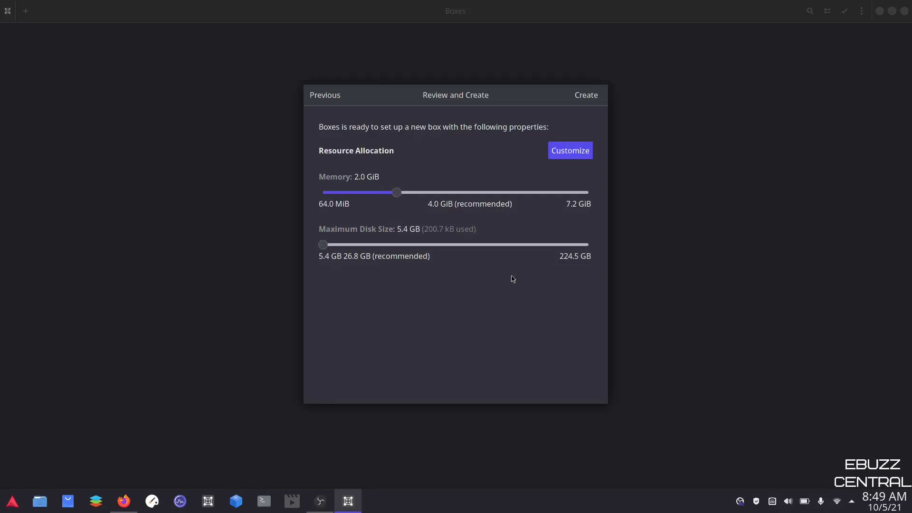
pyautogui.click(586, 95)
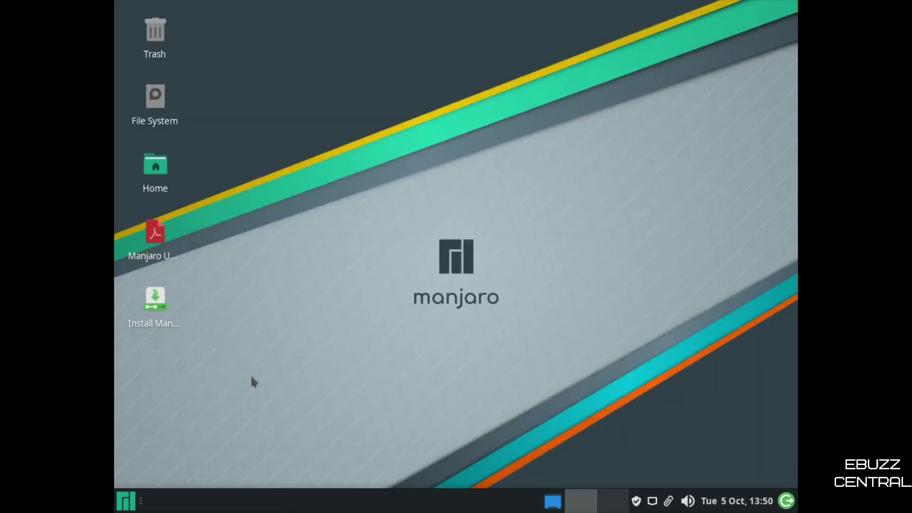
# Step: Set the Manjaro guest's Display resolution to 1920x1080, keep the configuration, and close Display settings
pyautogui.click(124, 503)
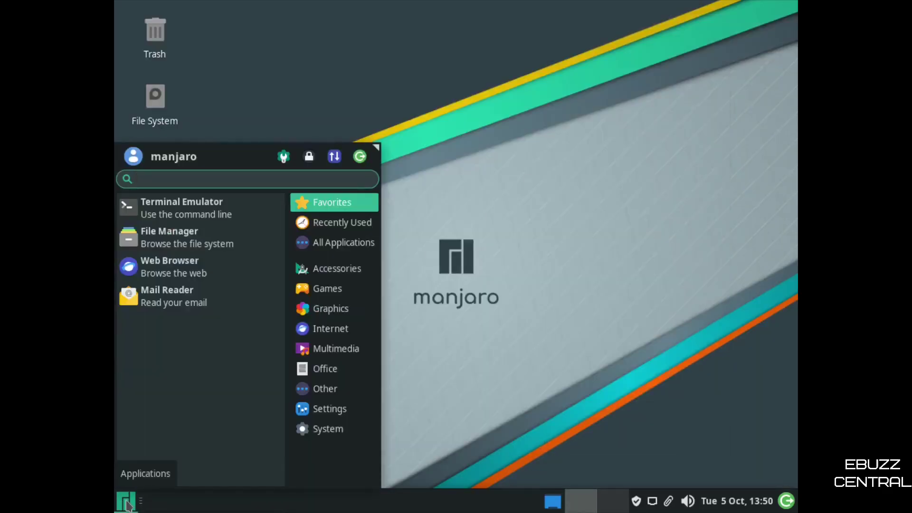
pyautogui.write('disp')
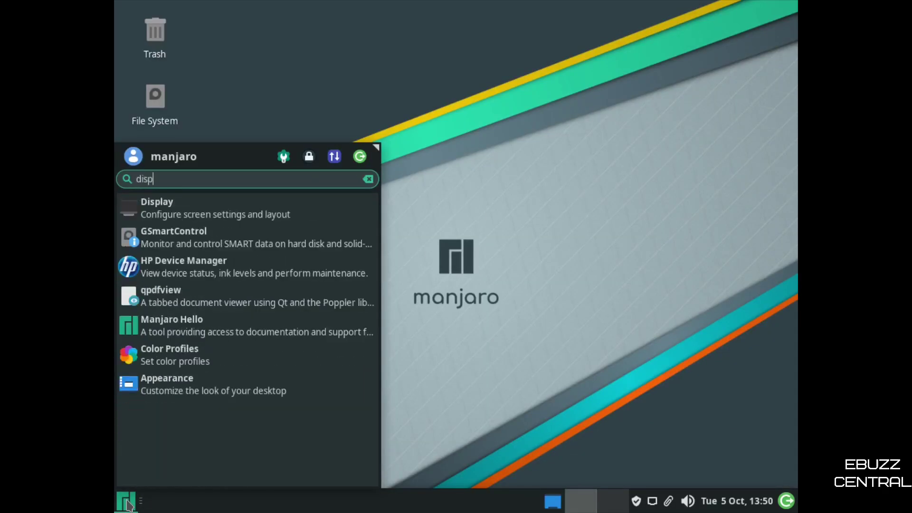
pyautogui.click(167, 212)
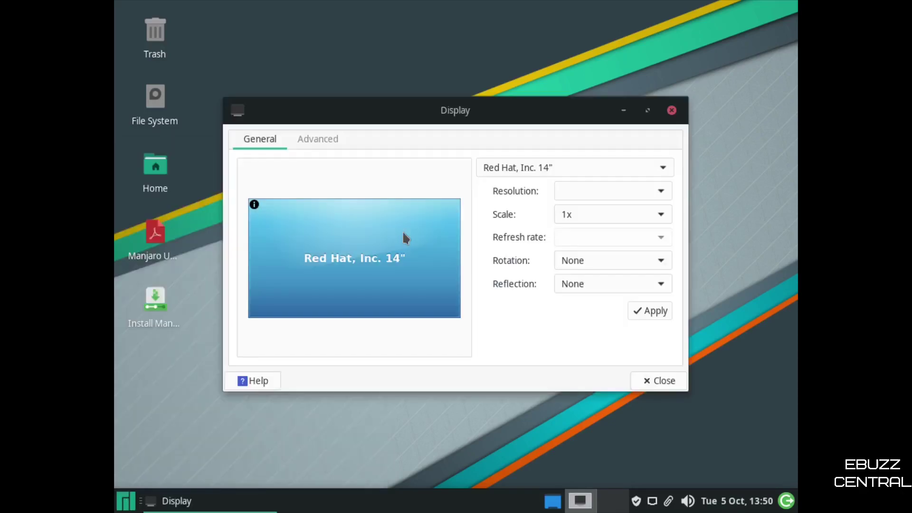
pyautogui.click(653, 197)
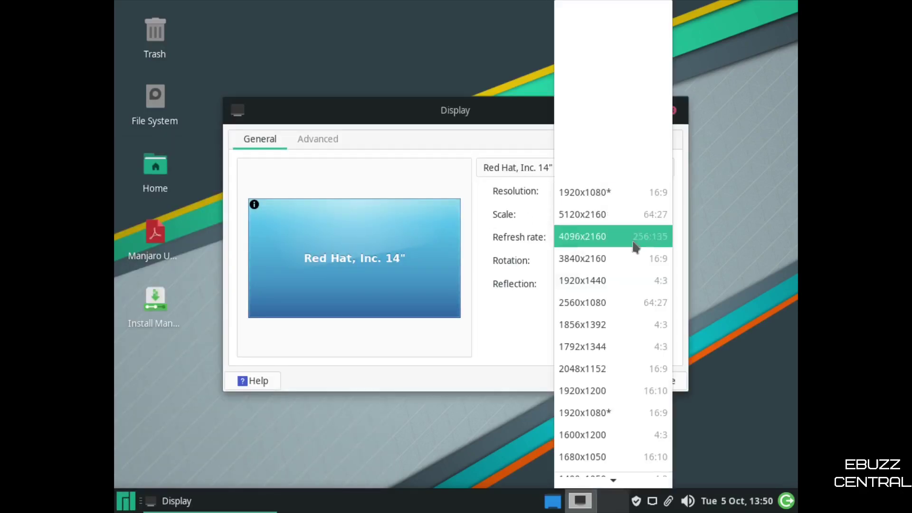
pyautogui.click(595, 420)
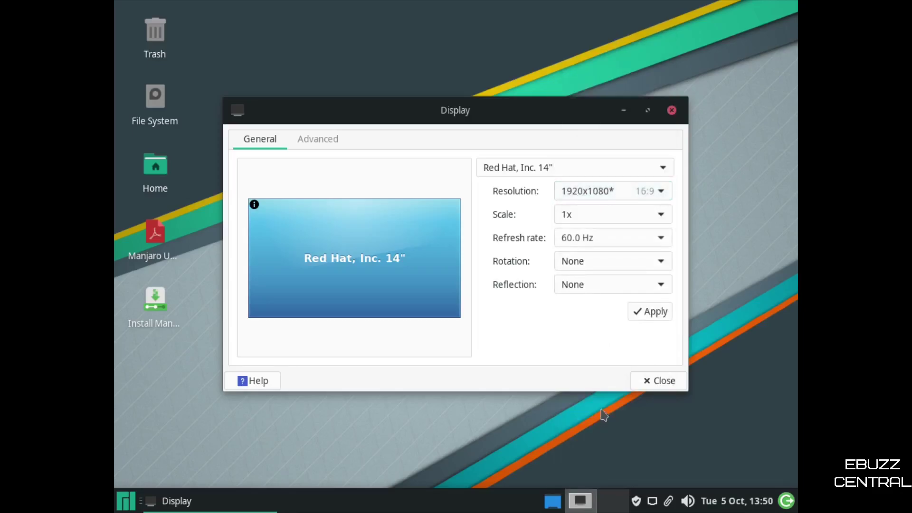
pyautogui.click(649, 314)
pyautogui.press('Return')
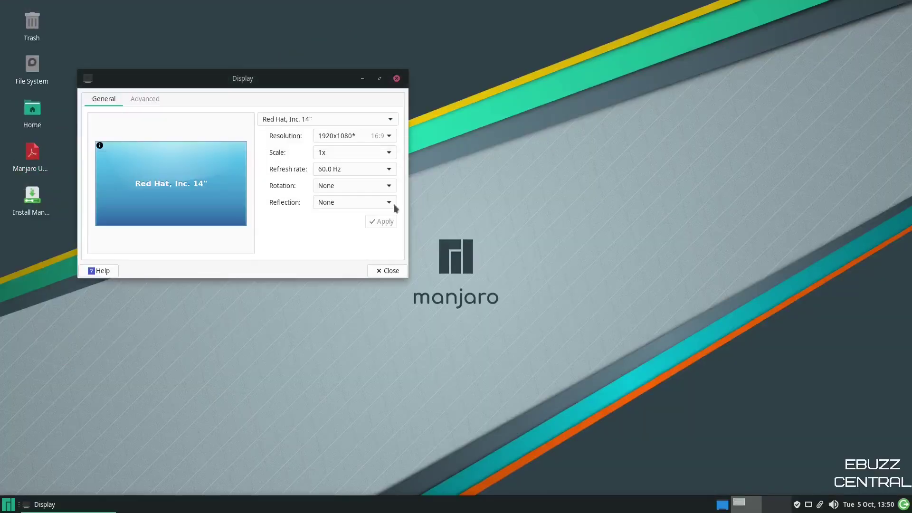
pyautogui.click(387, 270)
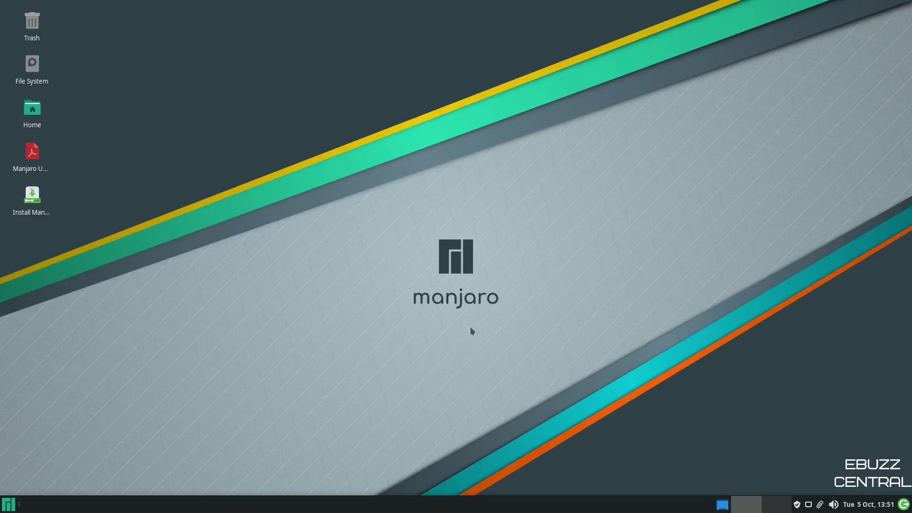
pyautogui.click(9, 505)
pyautogui.click(32, 340)
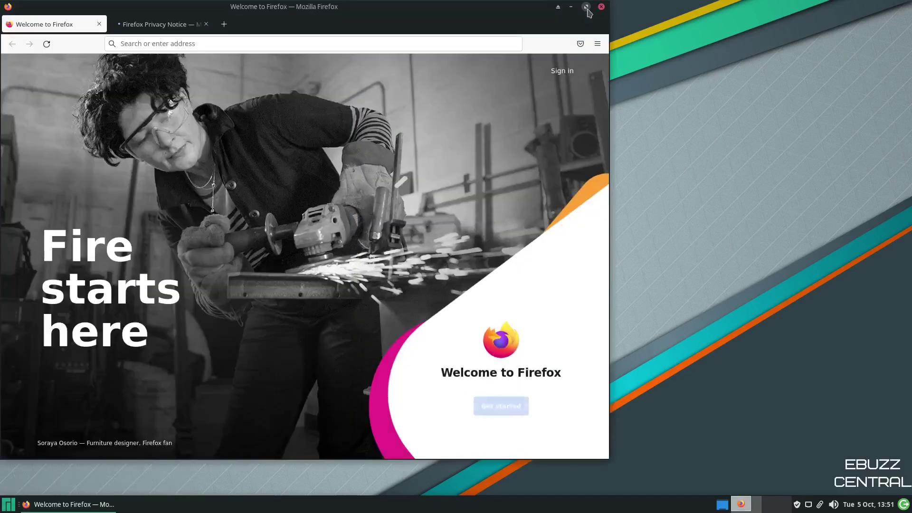
pyautogui.click(589, 7)
pyautogui.click(313, 44)
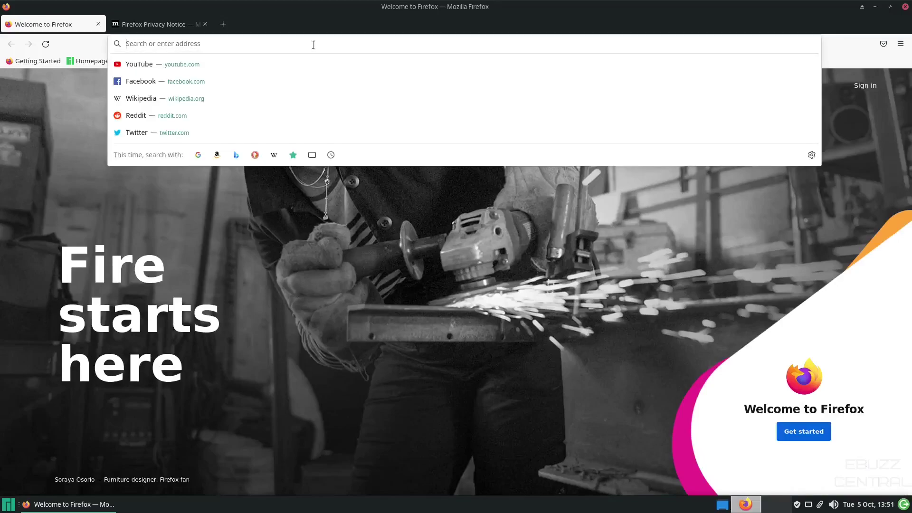
pyautogui.write('manjaro.org')
pyautogui.press('Return')
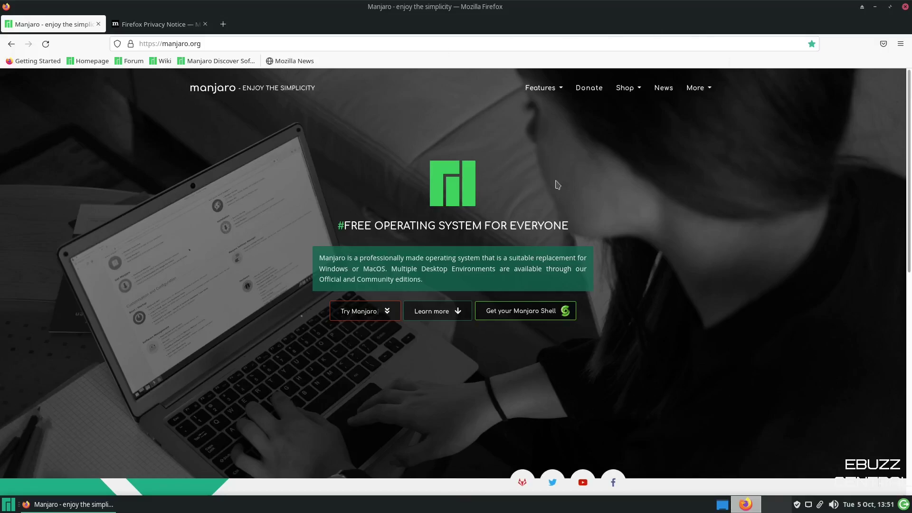
pyautogui.click(905, 6)
pyautogui.click(521, 133)
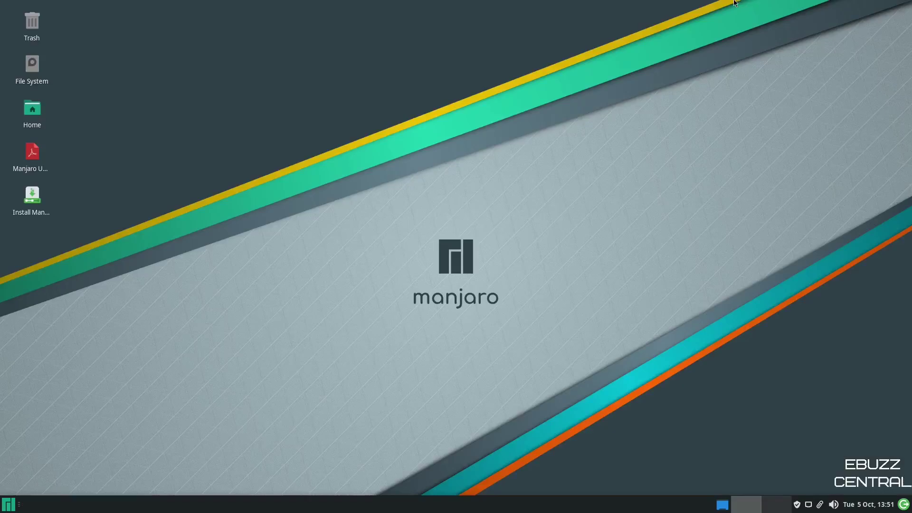
# Step: Leave the running Manjaro guest and go back to the Boxes library
pyautogui.moveTo(749, 12)
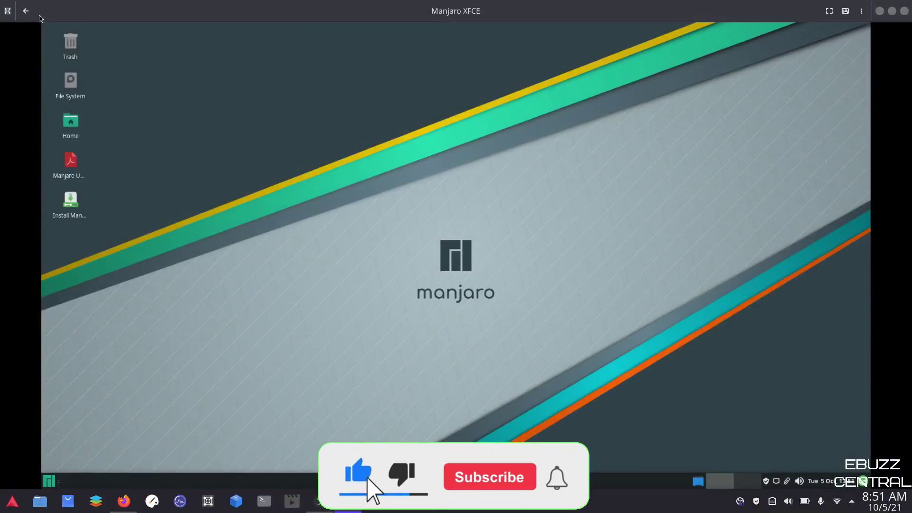
pyautogui.click(26, 10)
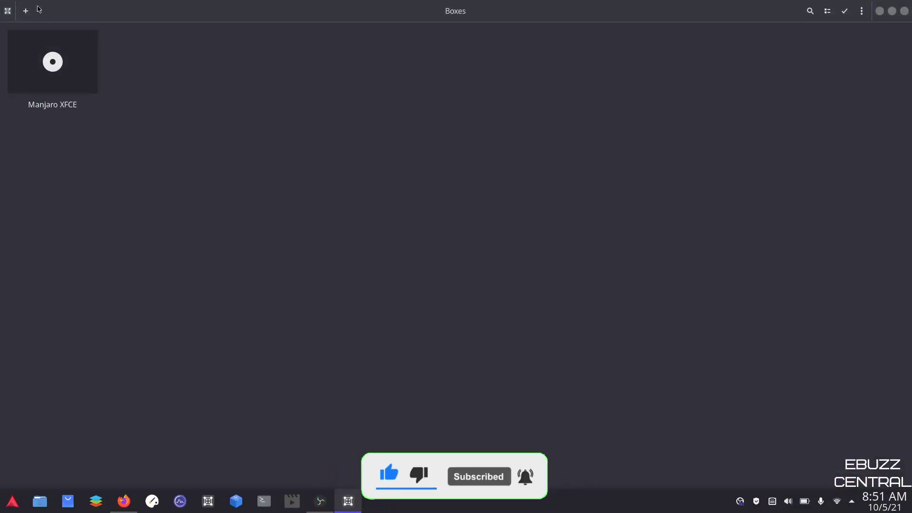
# Step: Create a second box from the artix-lxqt ISO image, continuing past the unknown OS warning
pyautogui.click(26, 11)
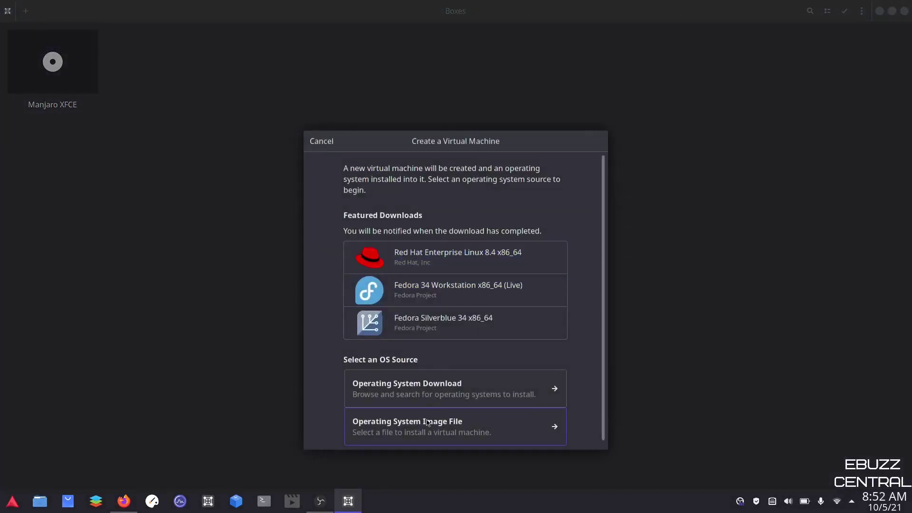
pyautogui.click(426, 430)
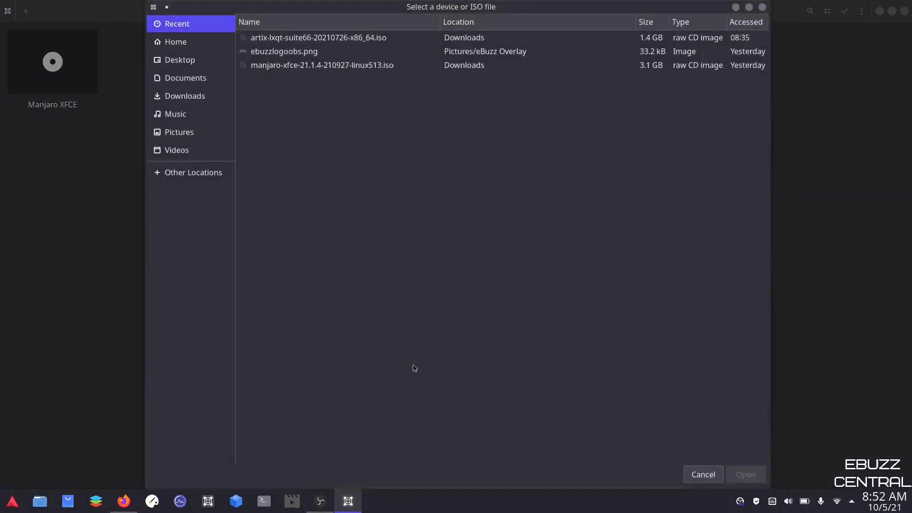
pyautogui.click(318, 37)
pyautogui.click(746, 475)
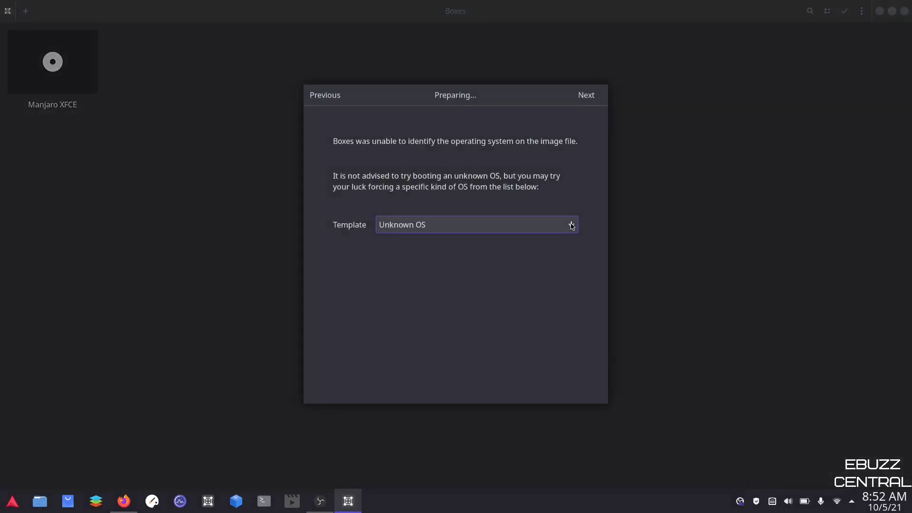
pyautogui.click(586, 96)
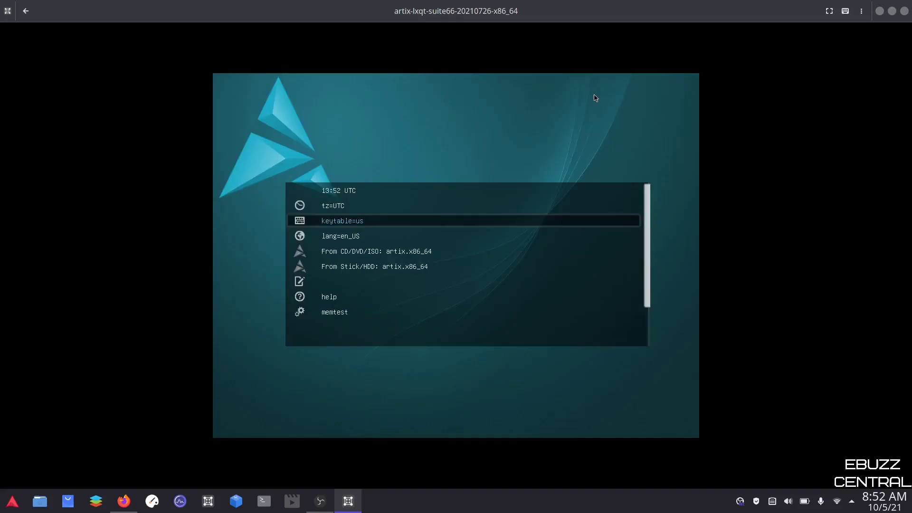
# Step: Boot Artix from the CD/DVD/ISO entry and enter the live user's password at login
pyautogui.press('Down')
pyautogui.press('Down')
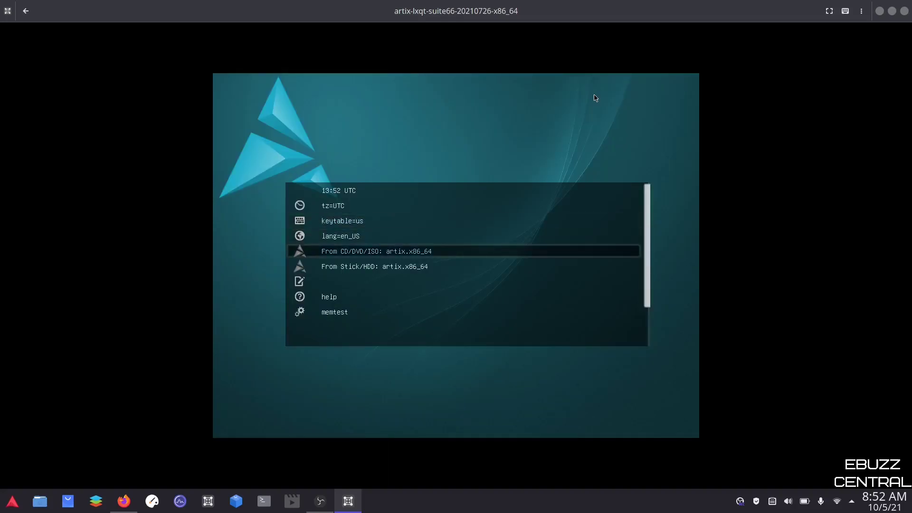
pyautogui.press('Return')
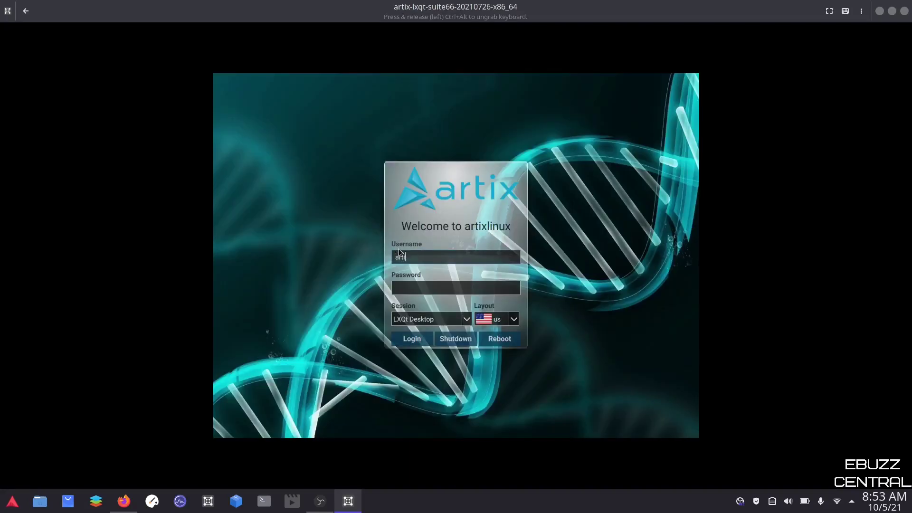
pyautogui.press('Tab')
pyautogui.write('artix')
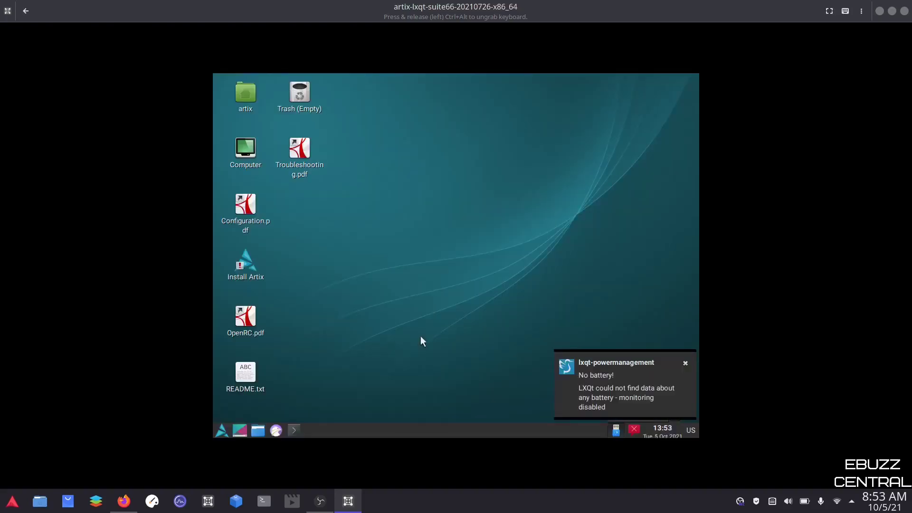
# Step: Set the Artix guest to 1920x1080 in Monitor Settings, keep it, and close the window in fullscreen
pyautogui.press('super')
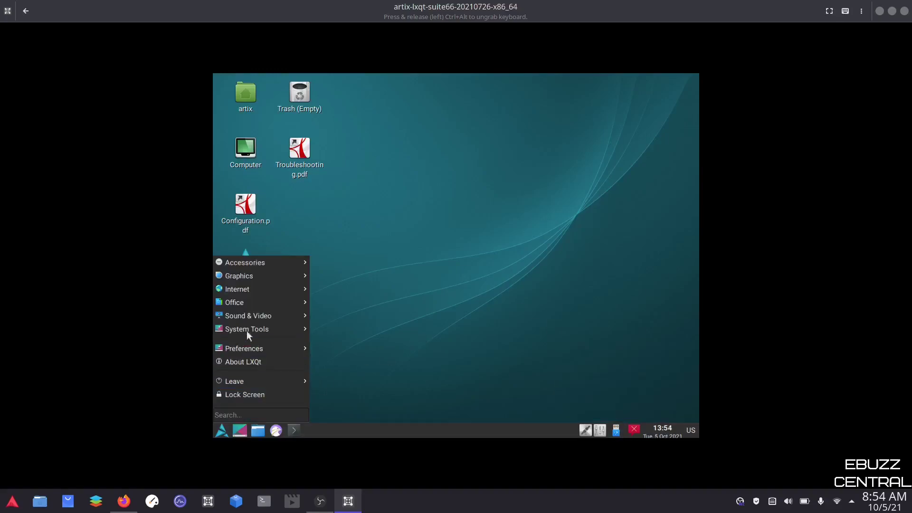
pyautogui.moveTo(252, 306)
pyautogui.moveTo(259, 350)
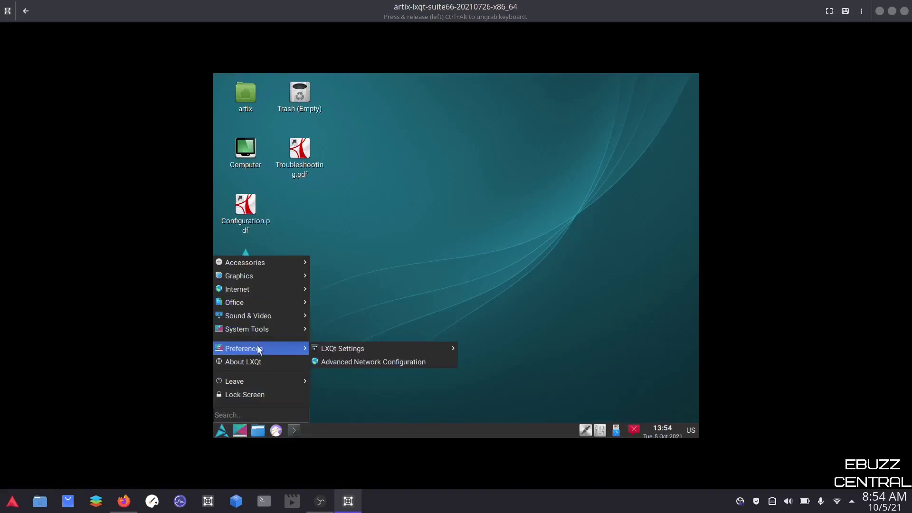
pyautogui.moveTo(397, 346)
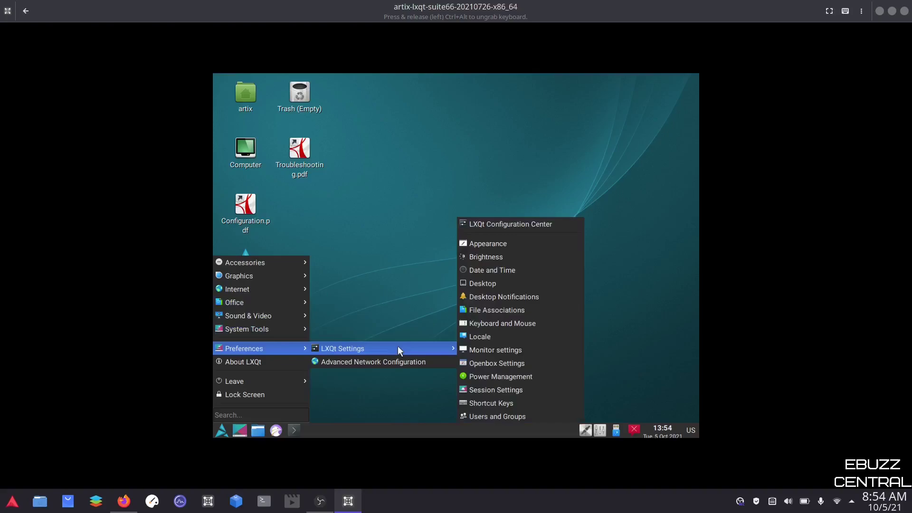
pyautogui.click(492, 351)
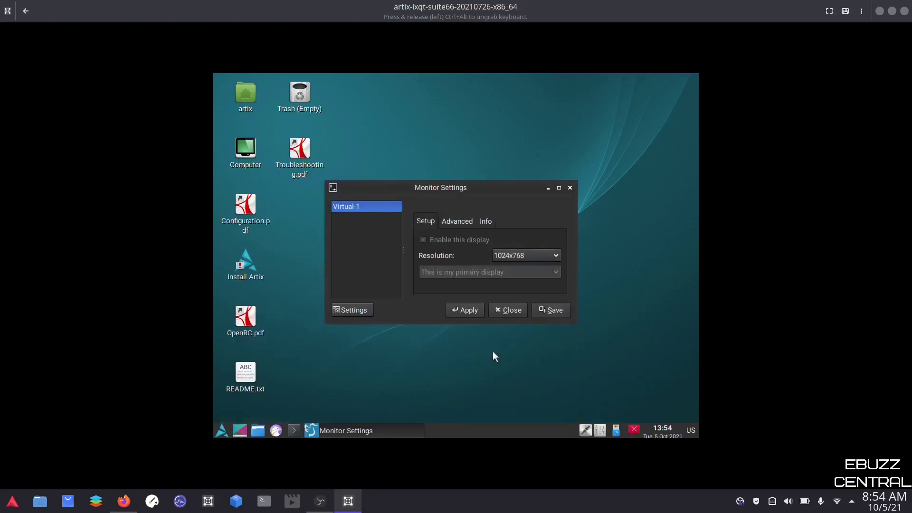
pyautogui.click(546, 256)
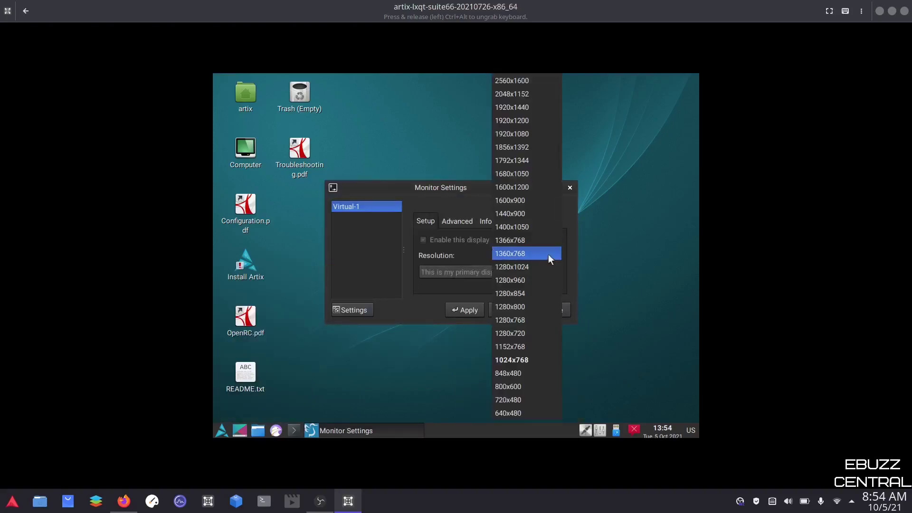
pyautogui.click(532, 134)
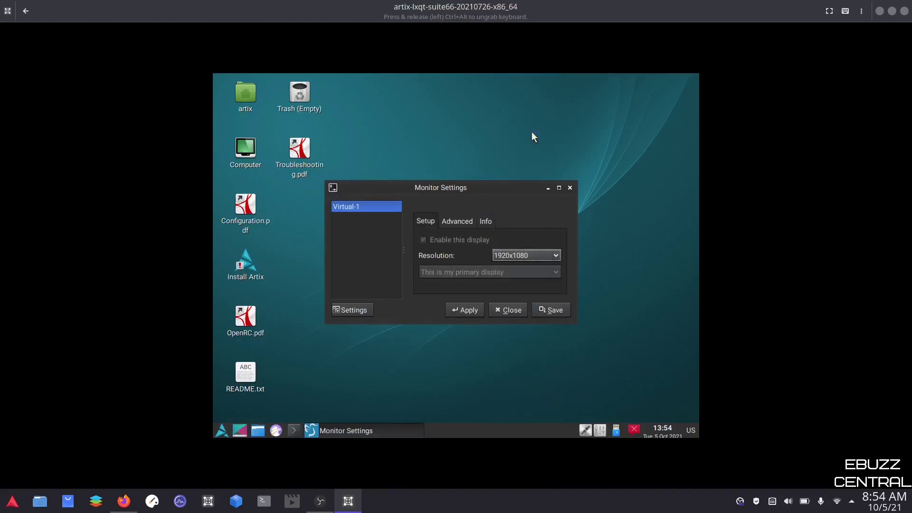
pyautogui.click(469, 313)
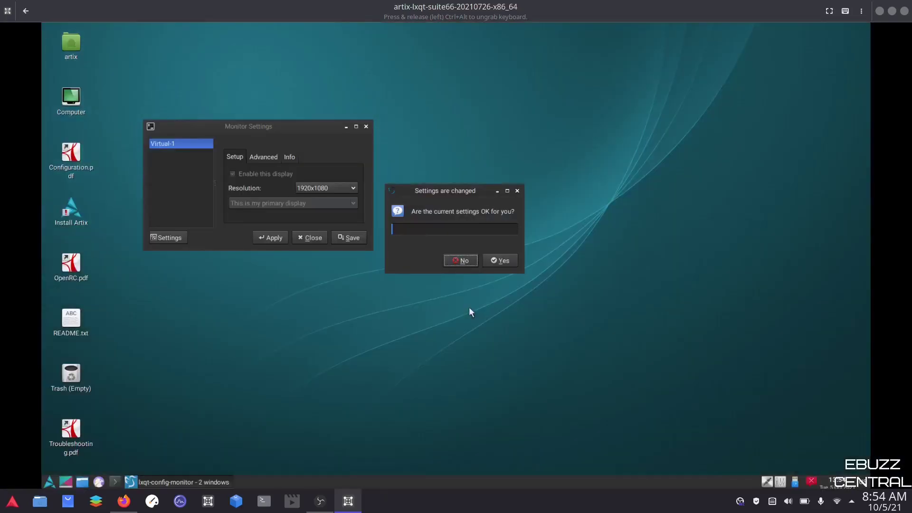
pyautogui.click(829, 11)
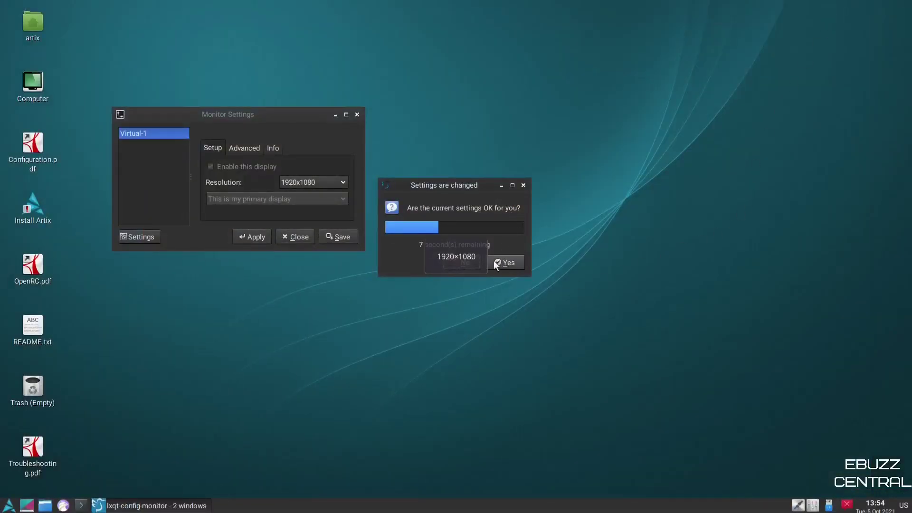
pyautogui.click(501, 262)
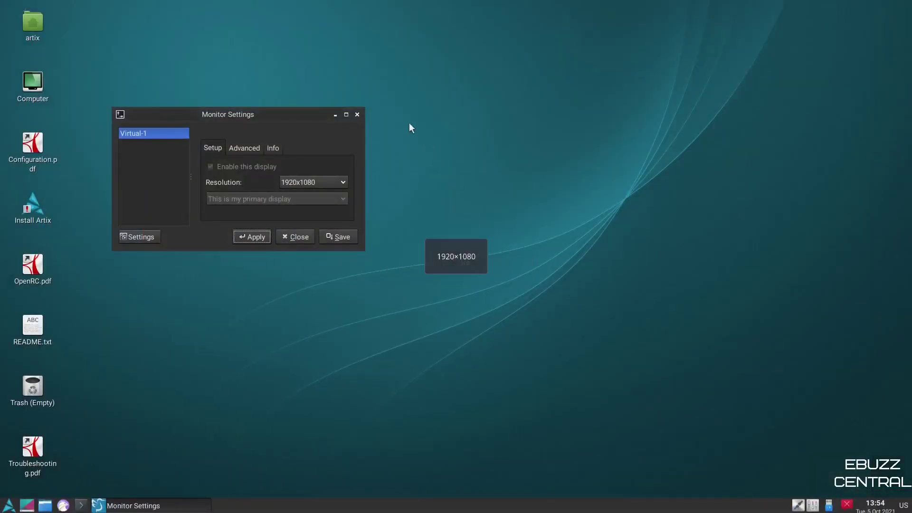
pyautogui.click(358, 115)
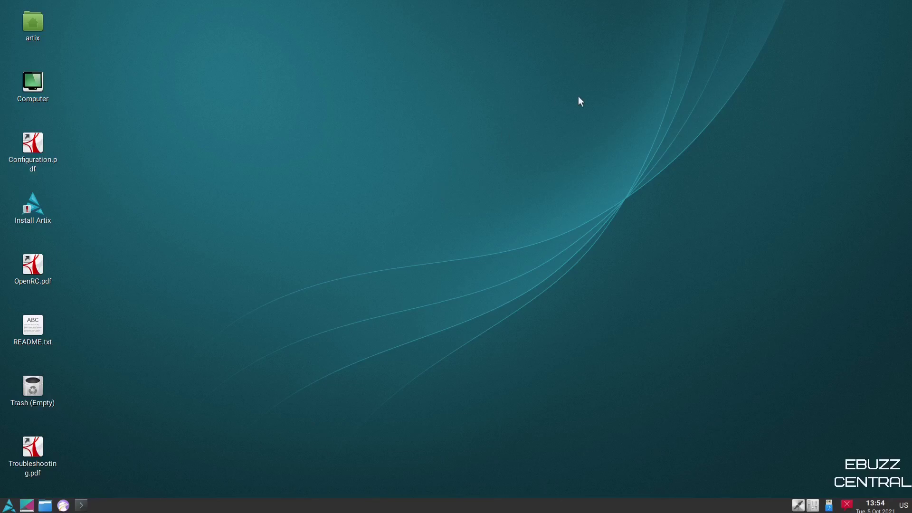
# Step: Leave fullscreen and switch between the Artix and Manjaro boxes, ending on Manjaro XFCE
pyautogui.click(869, 12)
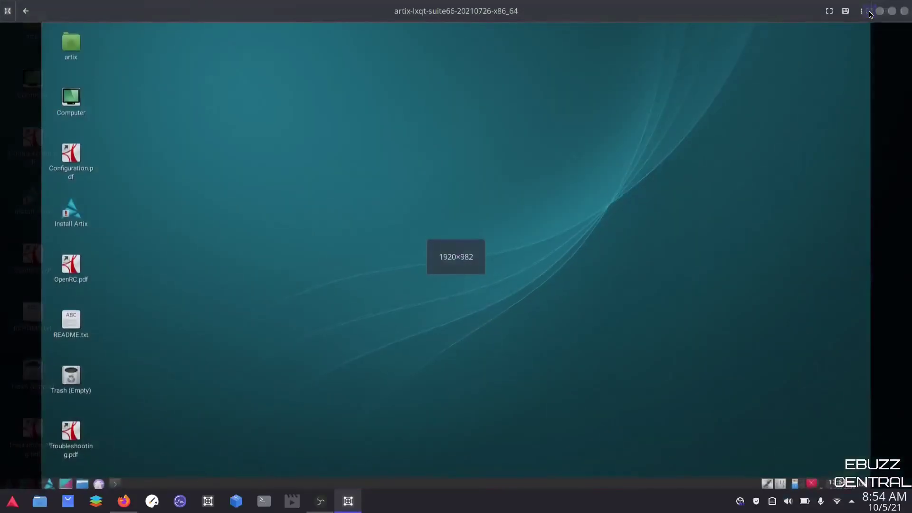
pyautogui.click(26, 10)
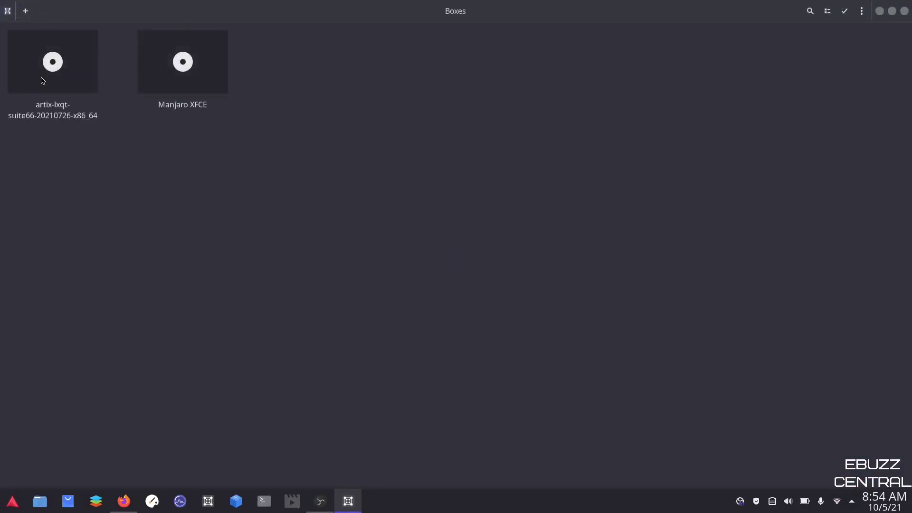
pyautogui.click(182, 68)
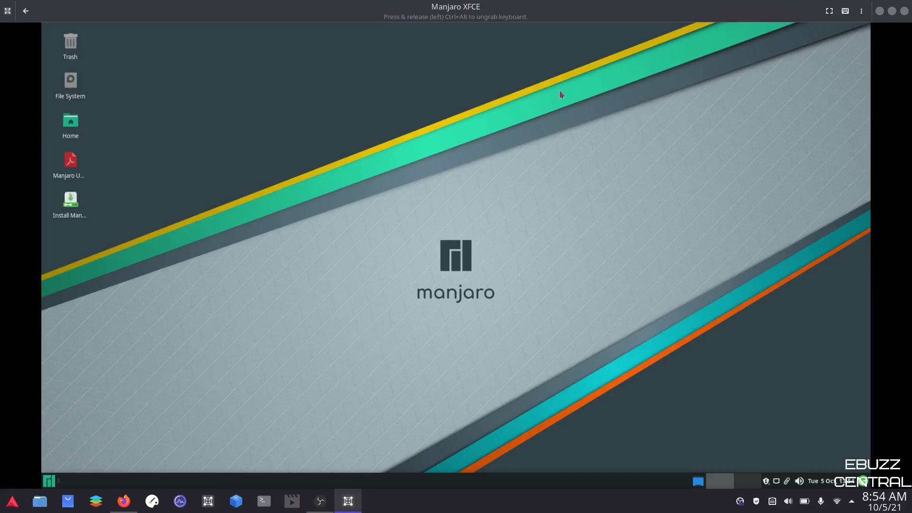
pyautogui.click(22, 12)
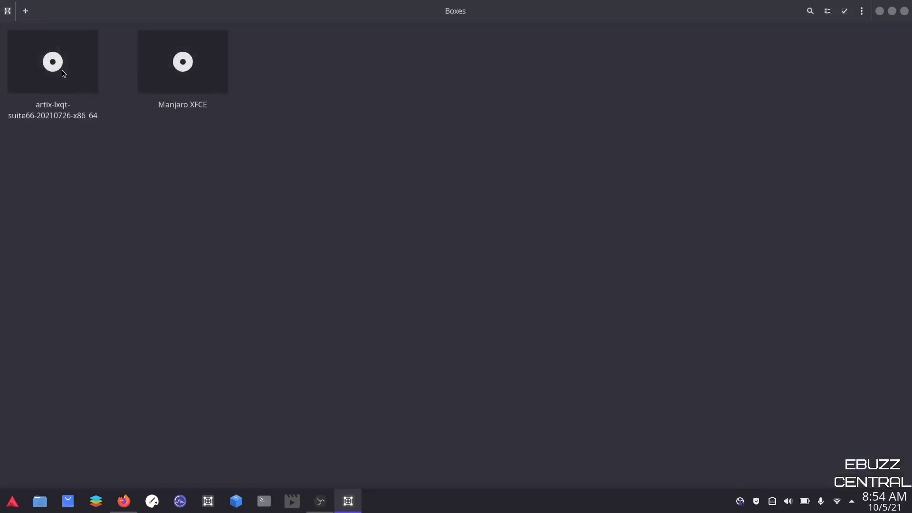
pyautogui.click(61, 67)
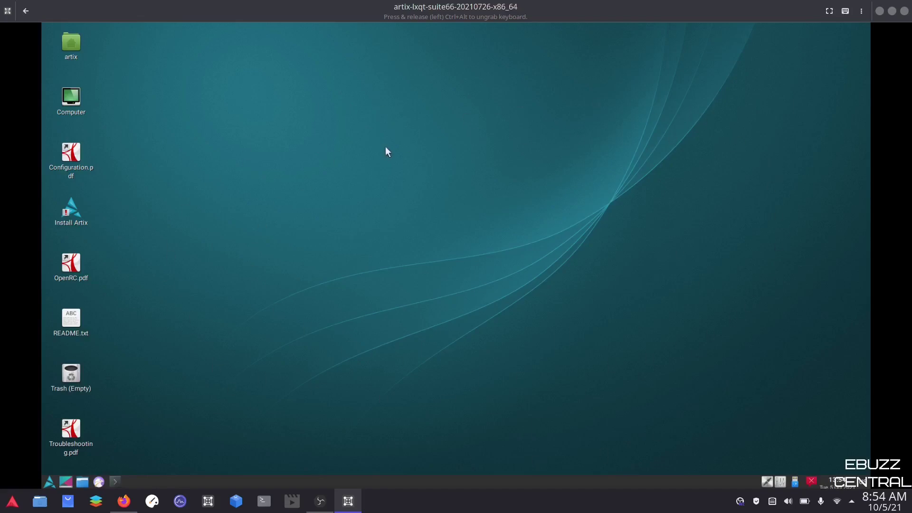
pyautogui.click(26, 11)
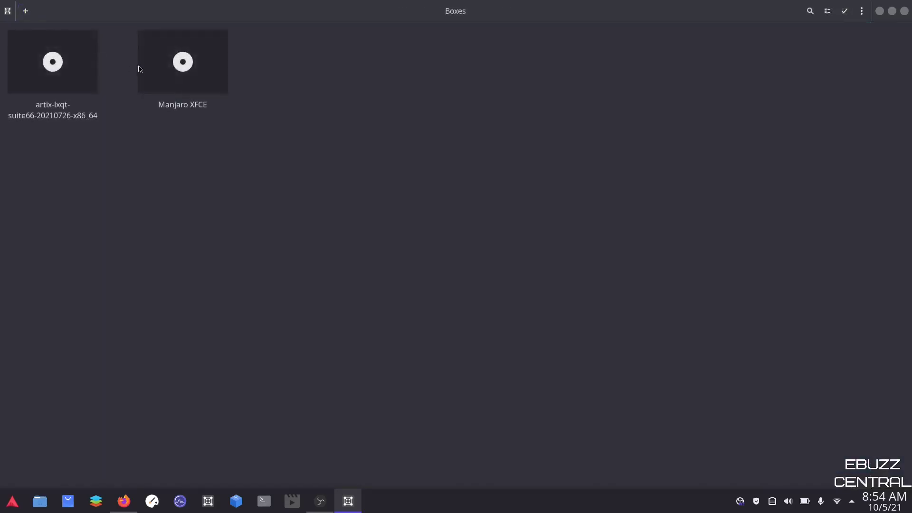
pyautogui.click(187, 66)
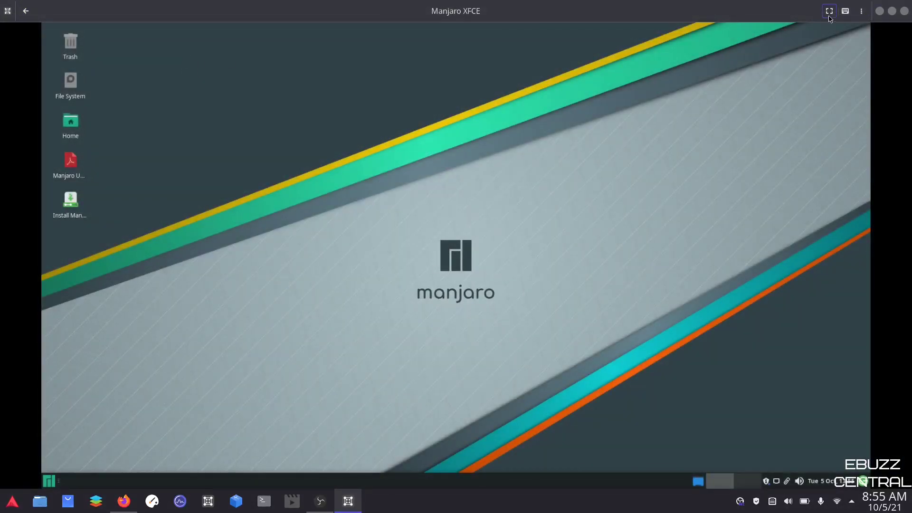
# Step: Put the Manjaro XFCE guest in full screen at 1920x1080, toggling it off and on
pyautogui.click(829, 13)
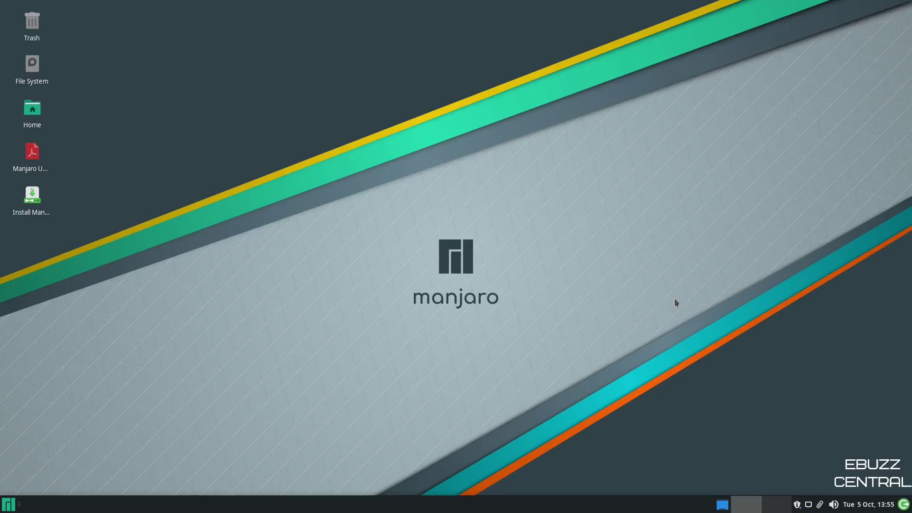
pyautogui.press('F11')
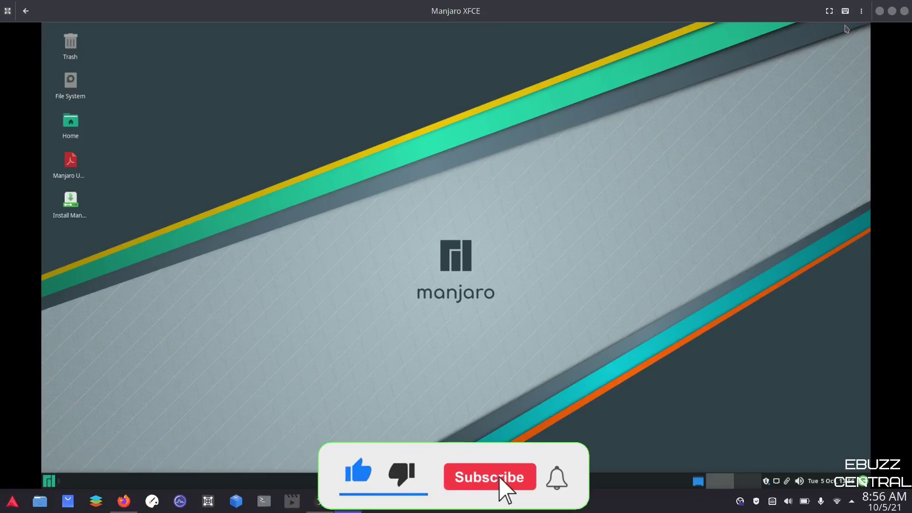
pyautogui.click(830, 11)
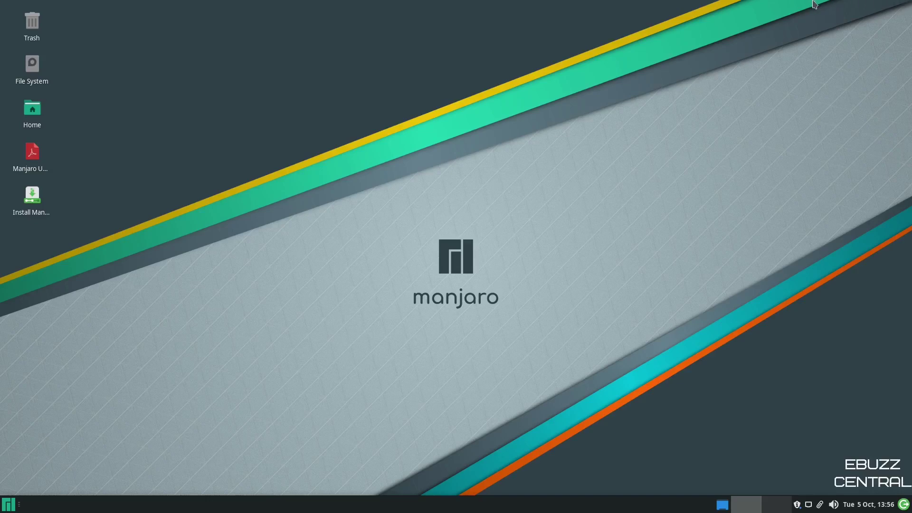
# Step: Leave full screen and return to the library listing artix-lxqt-suite66 and Manjaro XFCE
pyautogui.moveTo(801, 3)
pyautogui.click(868, 12)
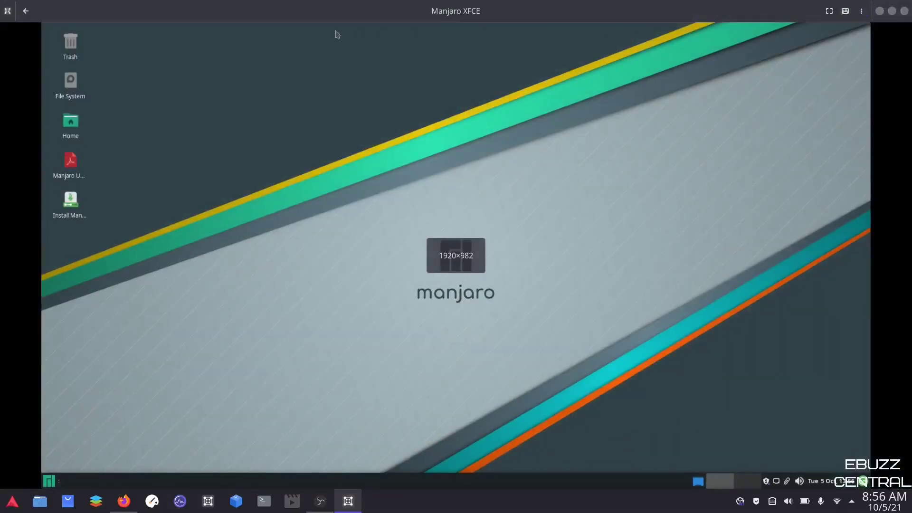
pyautogui.click(26, 11)
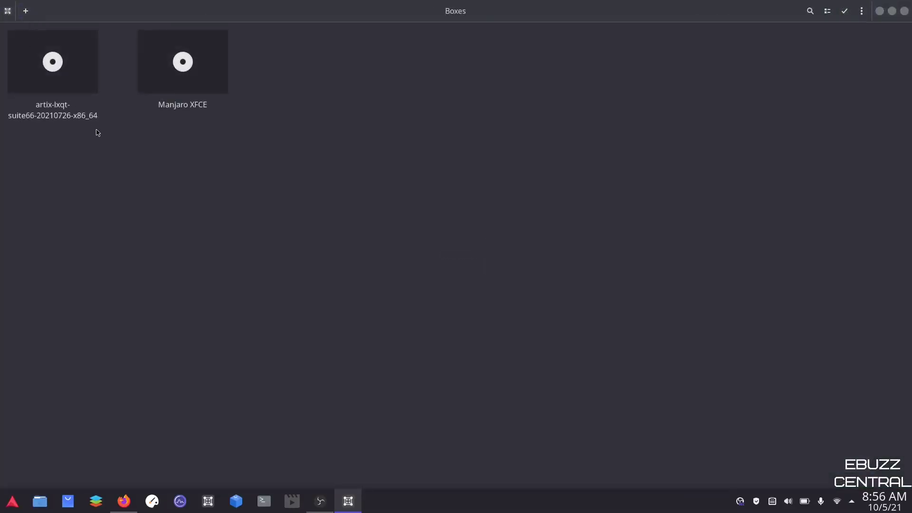
pyautogui.click(64, 63)
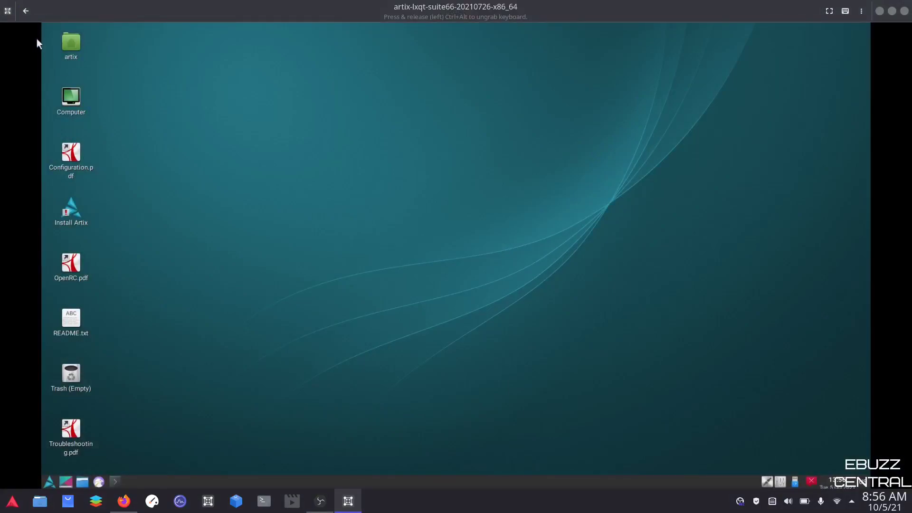
pyautogui.click(26, 11)
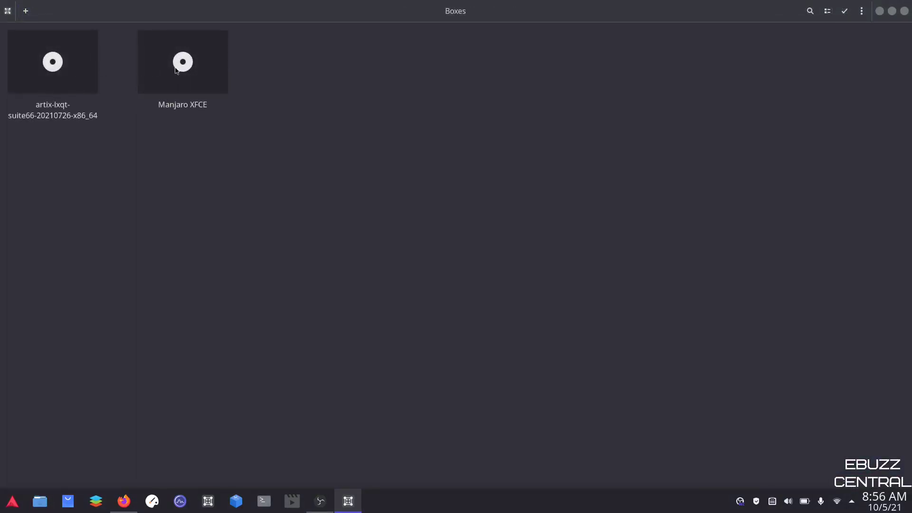
# Step: Minimize Boxes and close the Artix sign-in search tab in Firefox
pyautogui.click(880, 13)
pyautogui.click(880, 14)
pyautogui.click(124, 501)
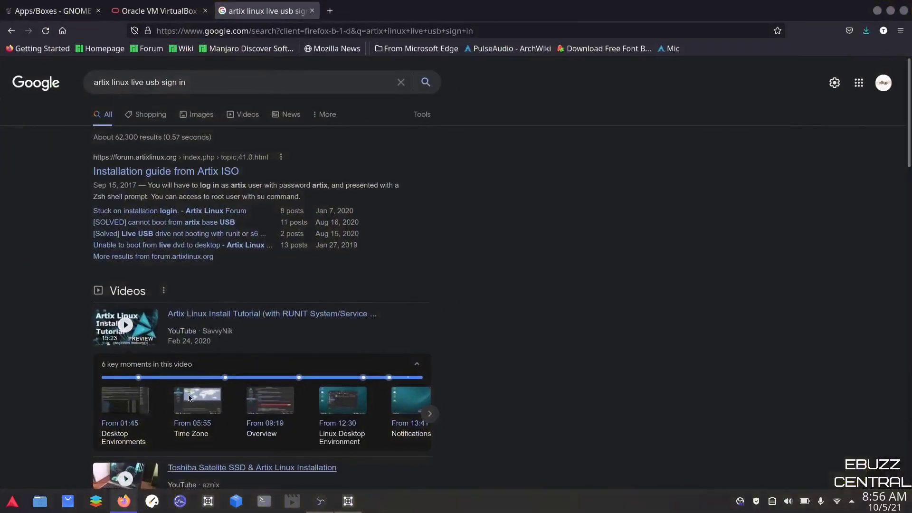
pyautogui.click(312, 11)
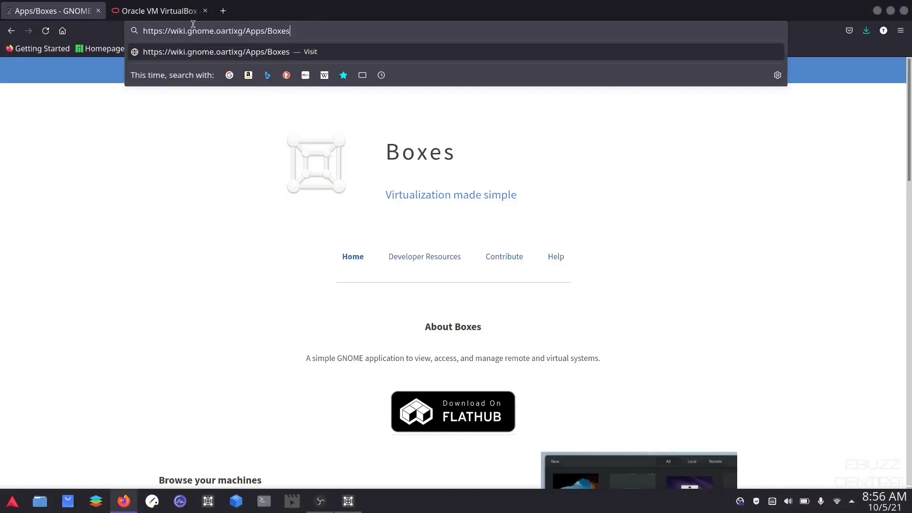
# Step: Search for 'ebuzz central' from the Oracle VM VirtualBox tab's address bar
pyautogui.click(155, 11)
pyautogui.click(69, 14)
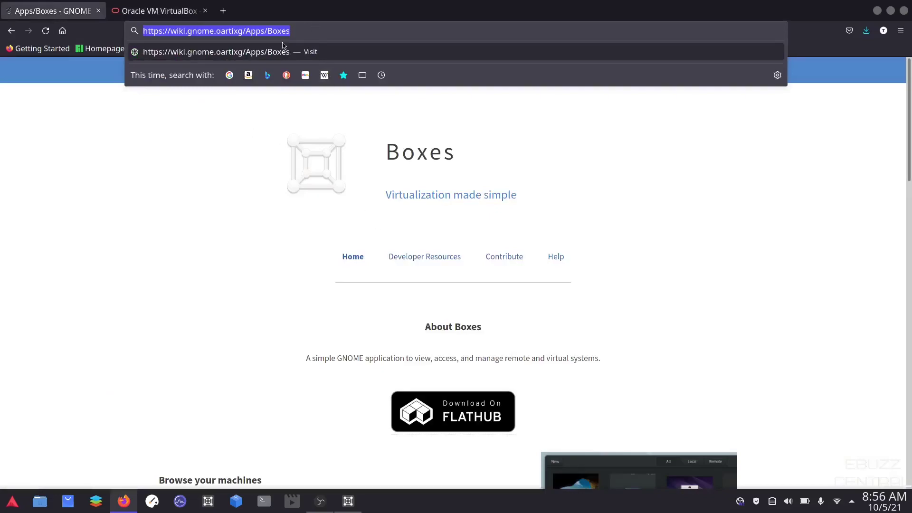
pyautogui.write('ebuzz central')
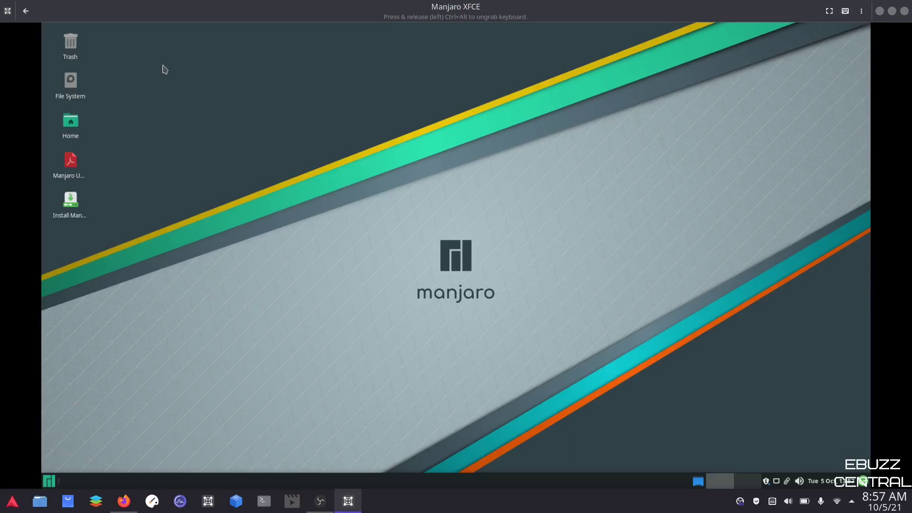
# Step: Launch System Monitor and move it over the VM to read Boxes' 3.4 GiB memory use
pyautogui.click(180, 501)
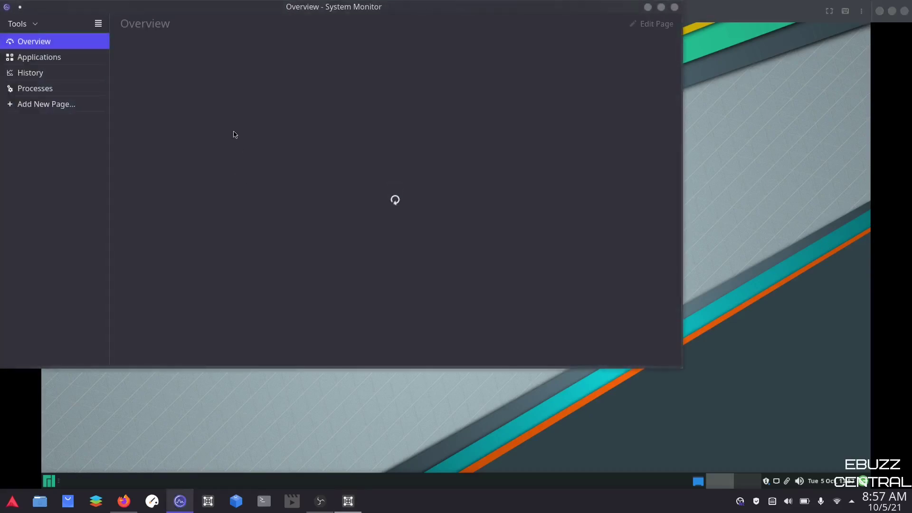
pyautogui.moveTo(178, 6); pyautogui.dragTo(277, 47)
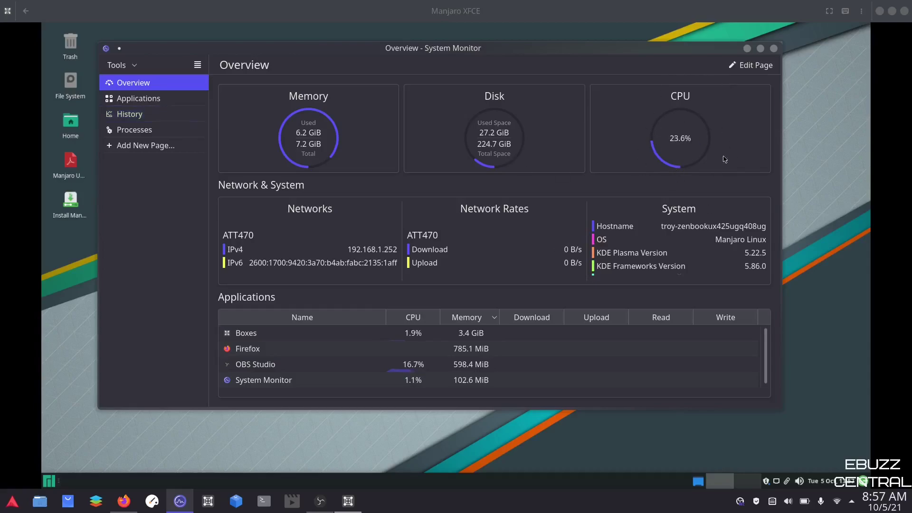
# Step: Close System Monitor, delete the Manjaro XFCE and Artix boxes, and dismiss the deletion notice
pyautogui.click(773, 49)
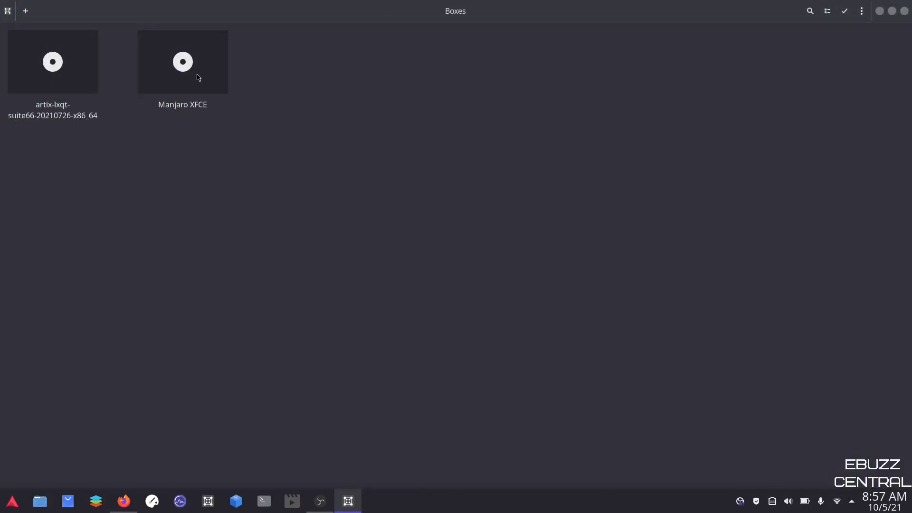
pyautogui.rightClick(198, 77)
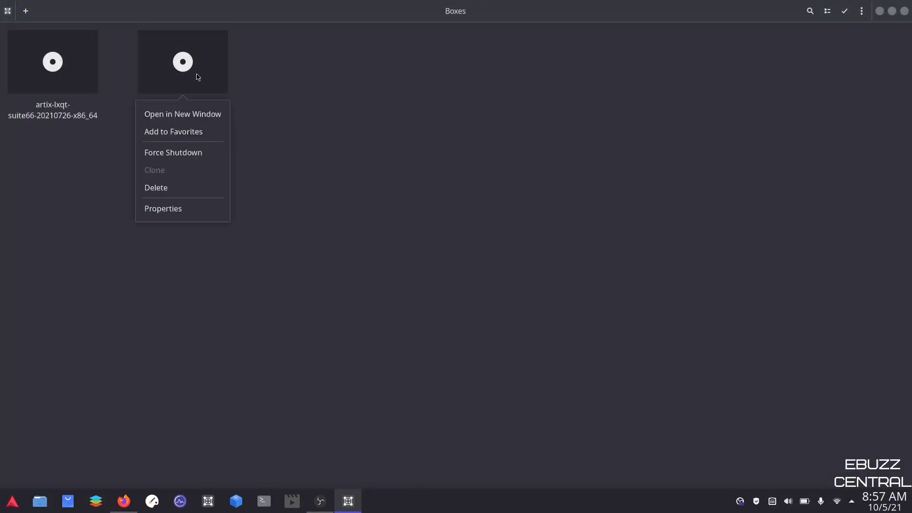
pyautogui.click(166, 187)
pyautogui.rightClick(62, 59)
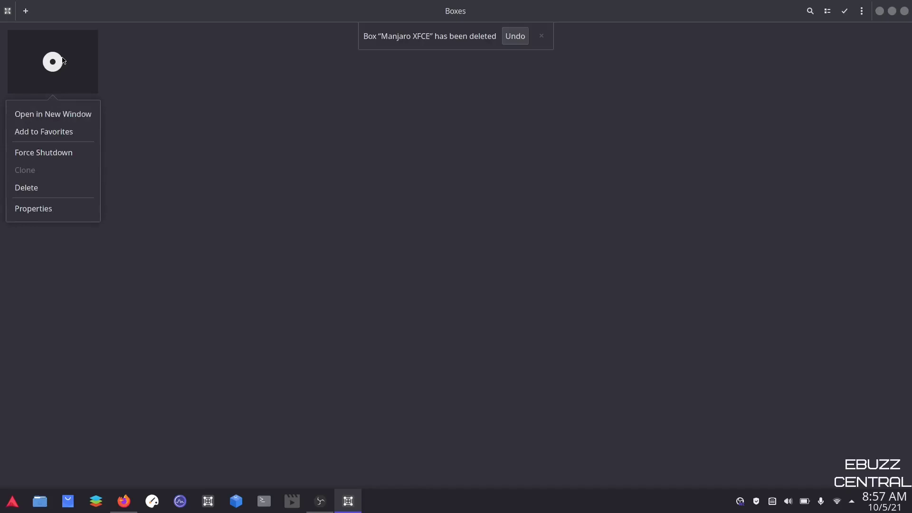
pyautogui.click(47, 188)
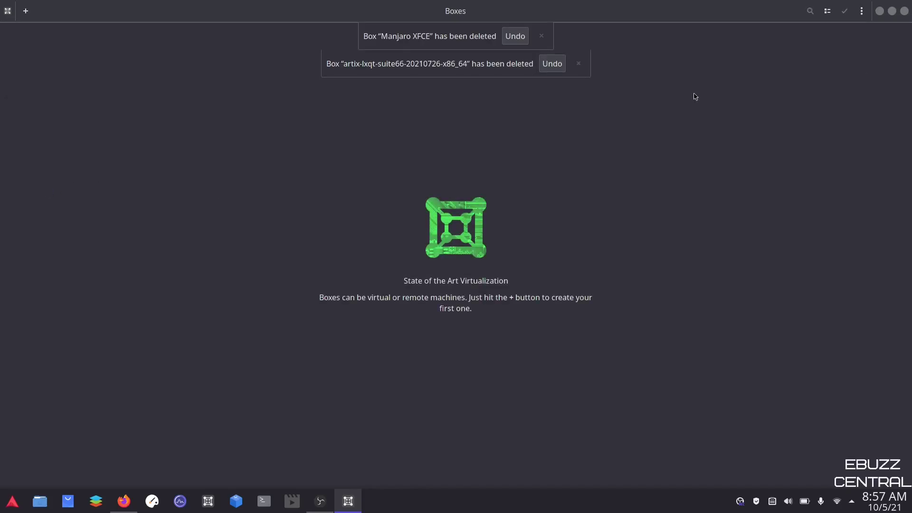
pyautogui.click(578, 39)
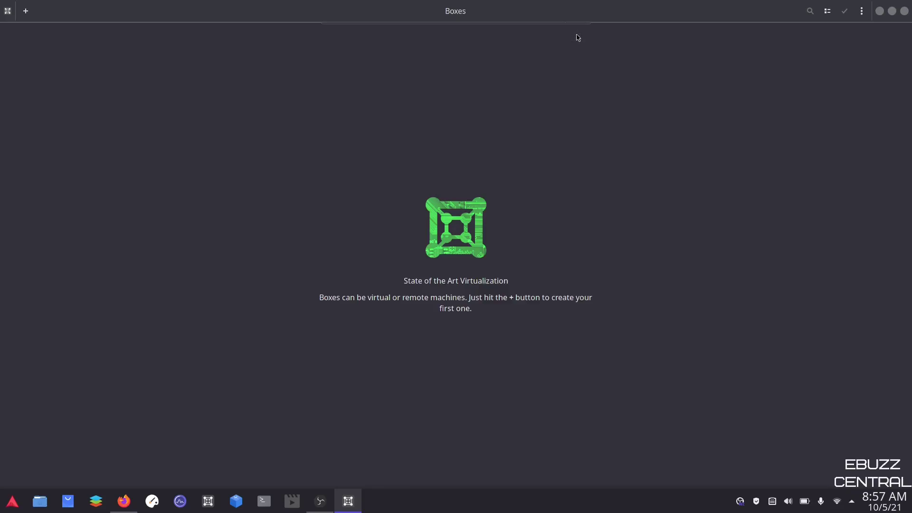